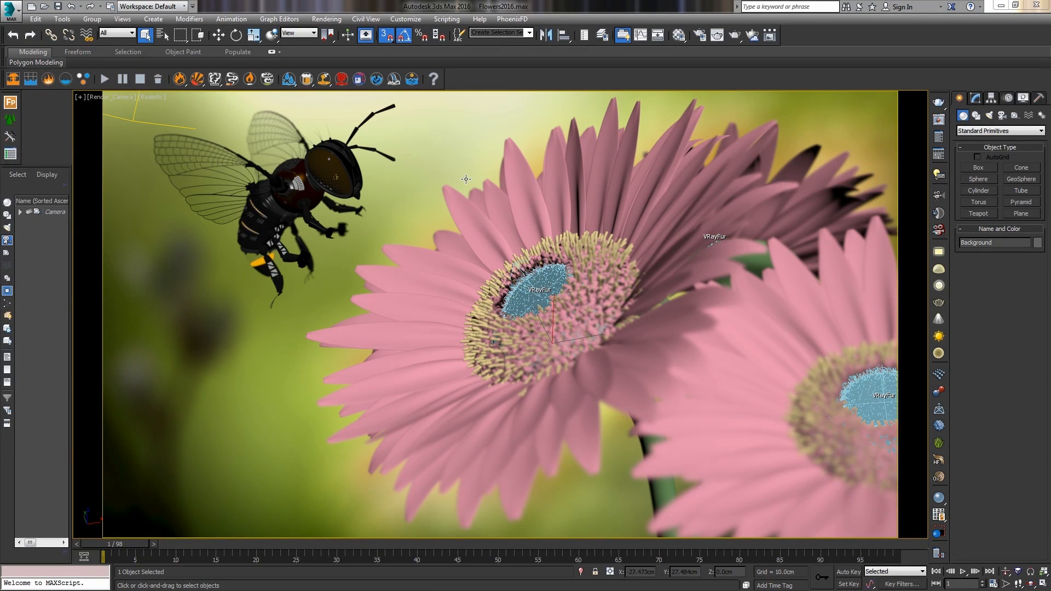
Open Render Setup and examine the frame buffer's V-Ray raw image file save options.
{"action": "left_click", "coordinate": [700, 36]}
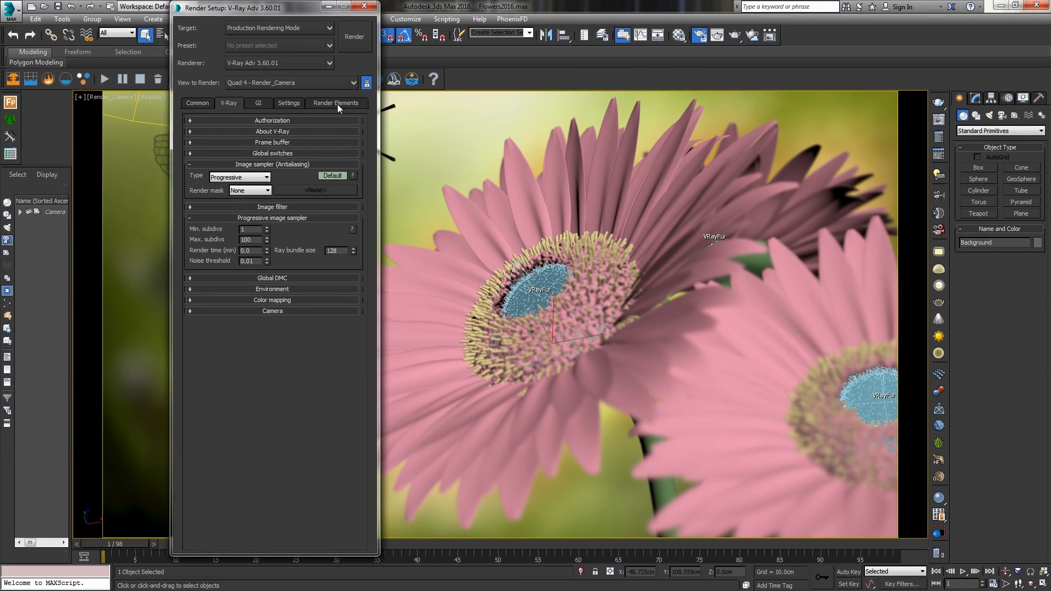
{"action": "left_click", "coordinate": [235, 145]}
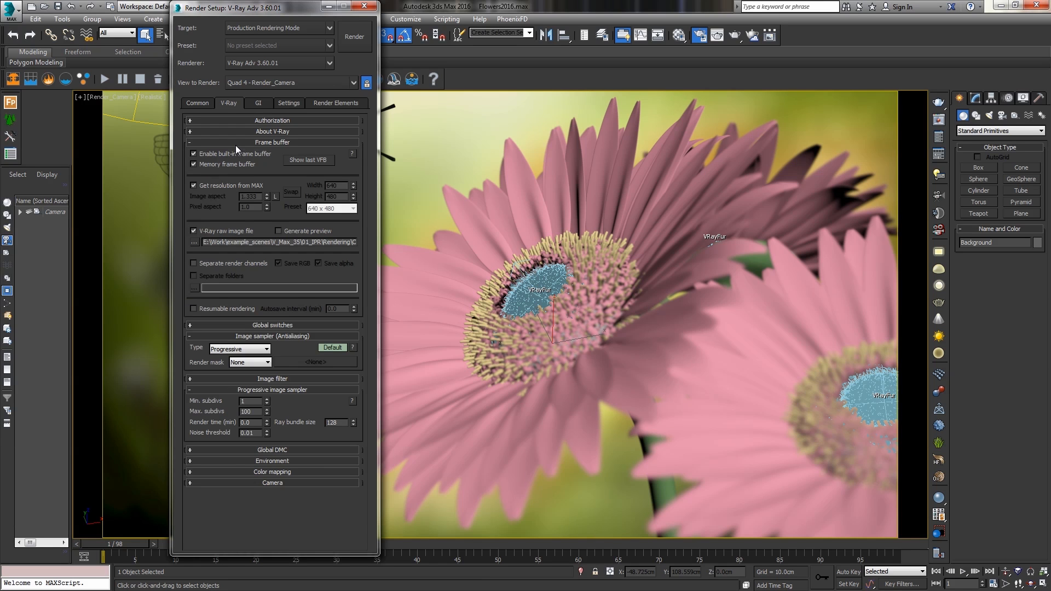
{"action": "left_click", "coordinate": [195, 242]}
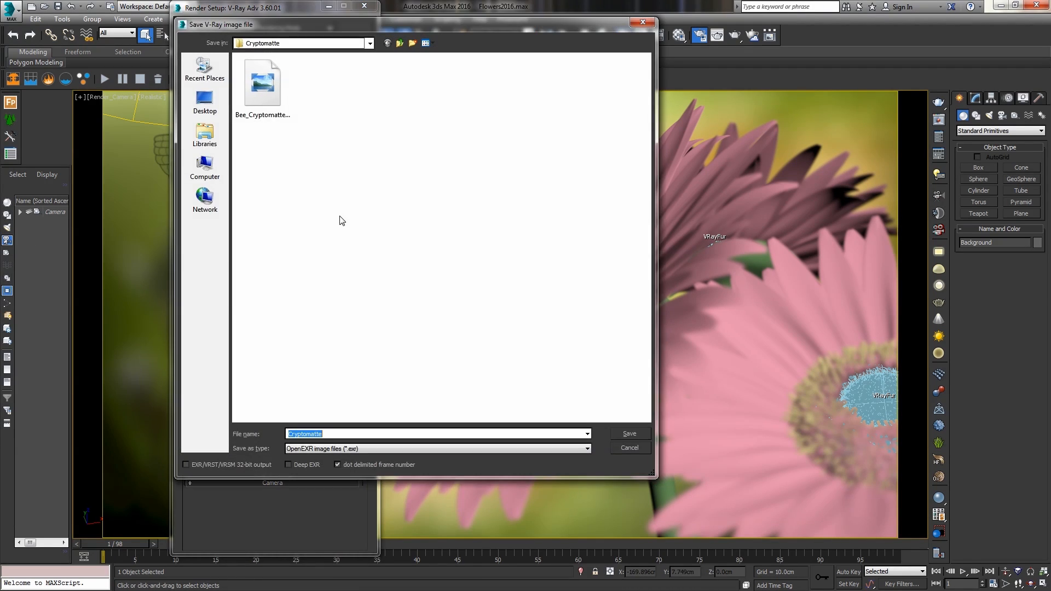
{"action": "left_click", "coordinate": [350, 450]}
{"action": "left_click", "coordinate": [352, 463]}
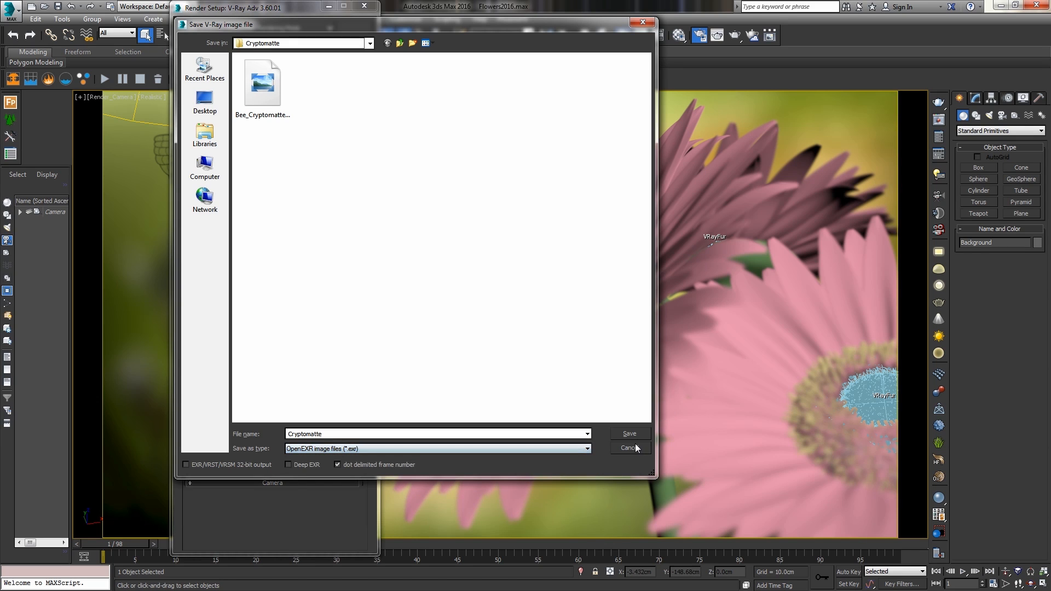
{"action": "left_click", "coordinate": [634, 447]}
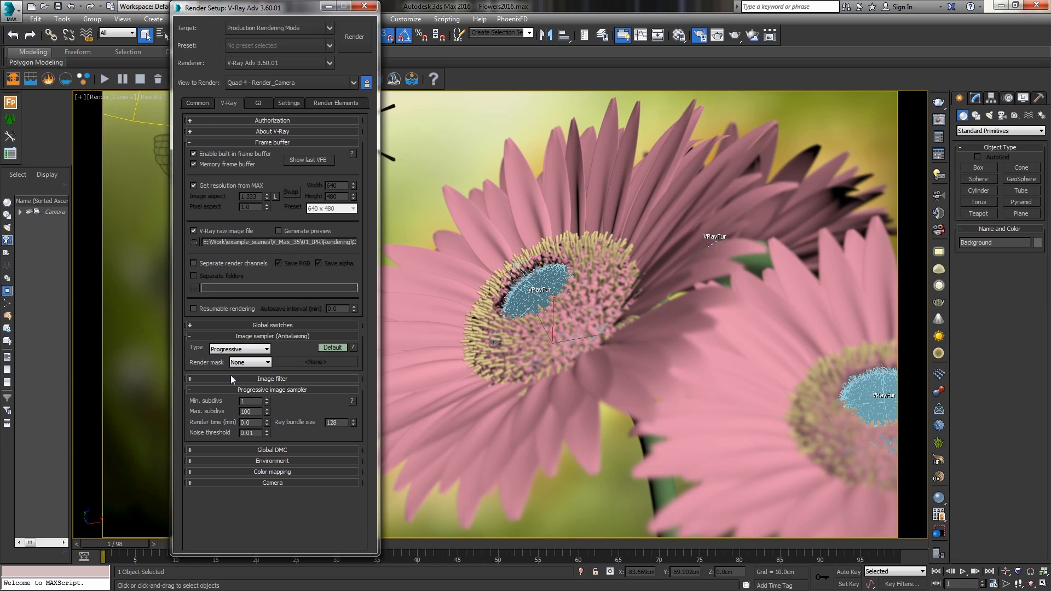
Set the image sampler (antialiasing) type to Bucket.
{"action": "left_click", "coordinate": [228, 142]}
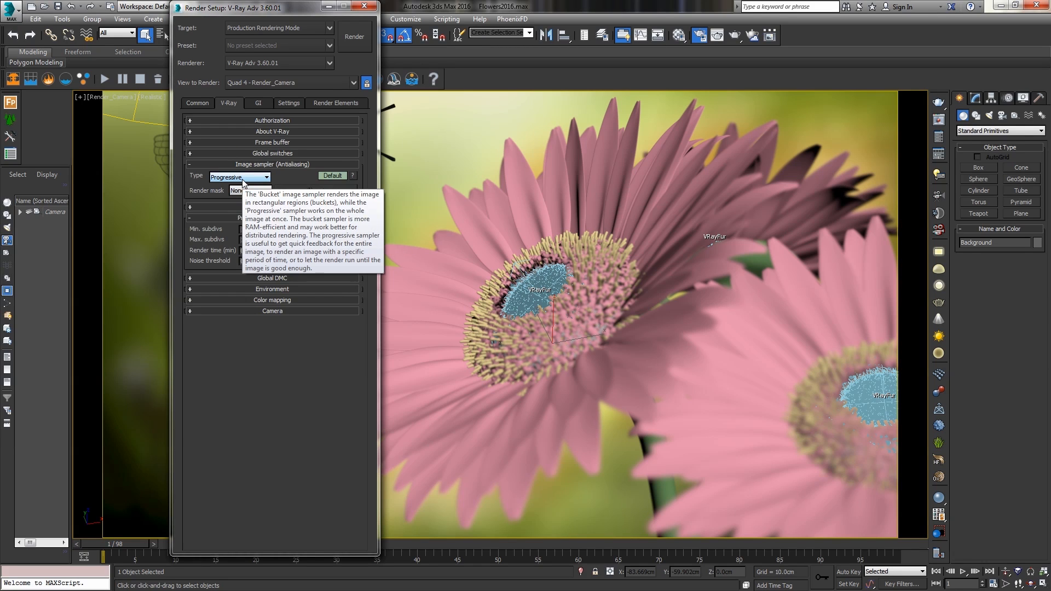
{"action": "left_click", "coordinate": [241, 176]}
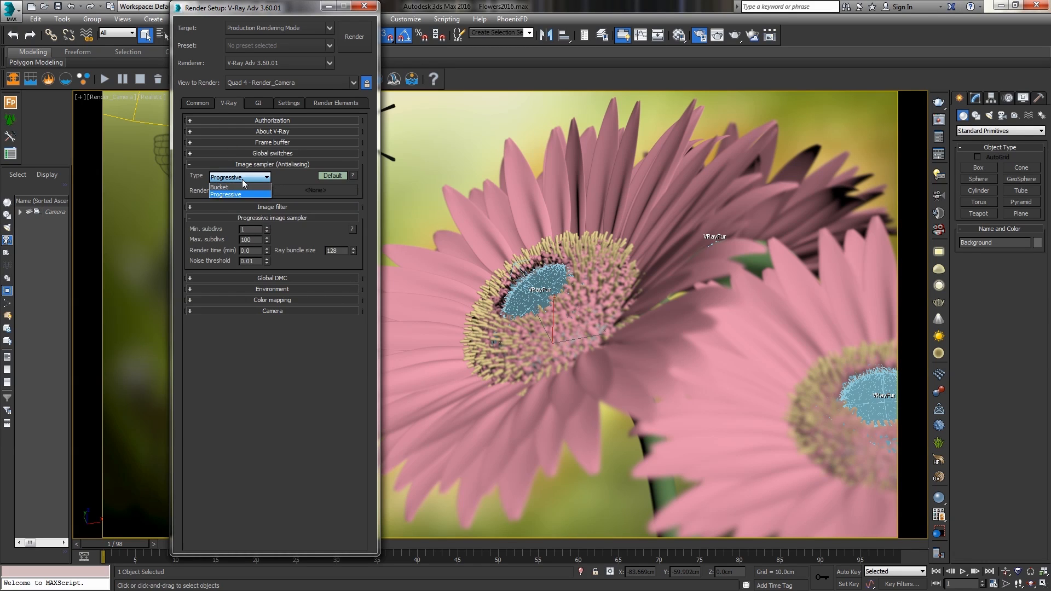
{"action": "left_click", "coordinate": [236, 185]}
{"action": "left_click", "coordinate": [244, 228]}
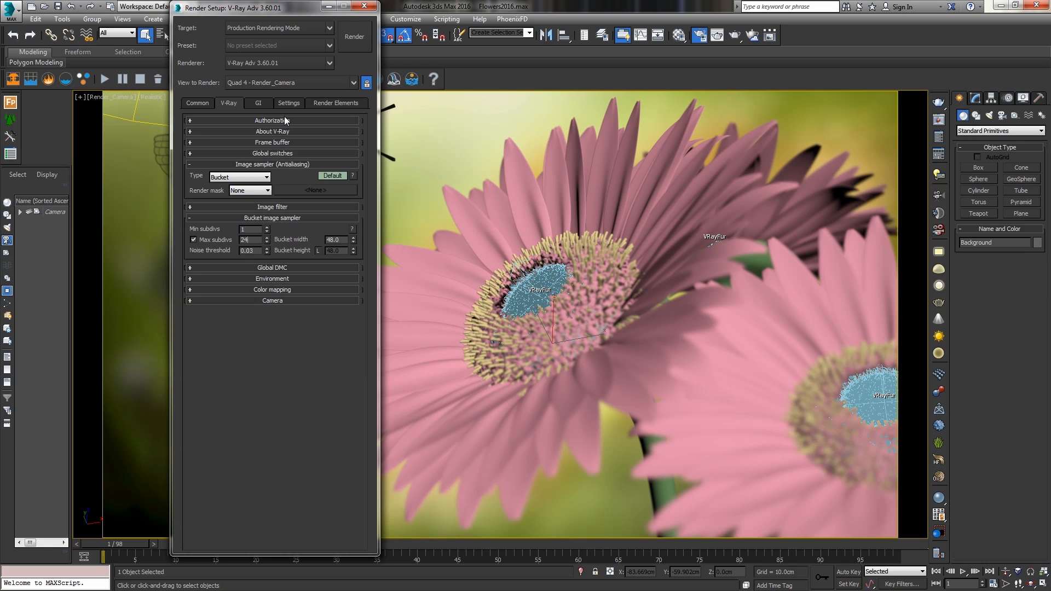
Open the render elements list and inspect the existing Cryptomatte elements and their id type options.
{"action": "left_click", "coordinate": [321, 102]}
{"action": "left_click", "coordinate": [218, 171]}
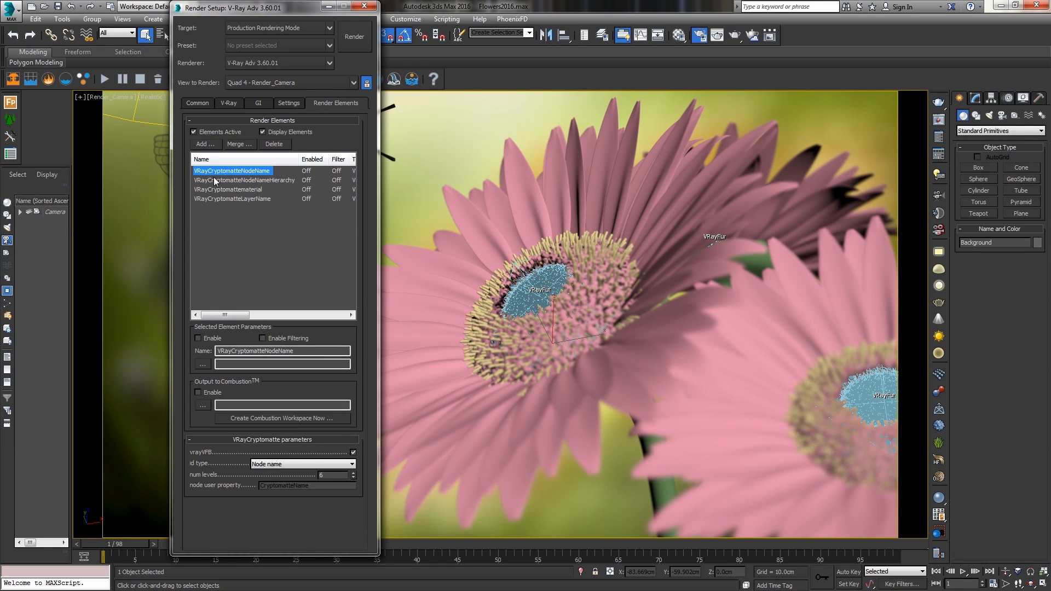
{"action": "left_click", "coordinate": [215, 180]}
{"action": "left_click", "coordinate": [219, 189]}
{"action": "left_click", "coordinate": [221, 198]}
{"action": "left_click", "coordinate": [220, 171]}
{"action": "left_click", "coordinate": [328, 465]}
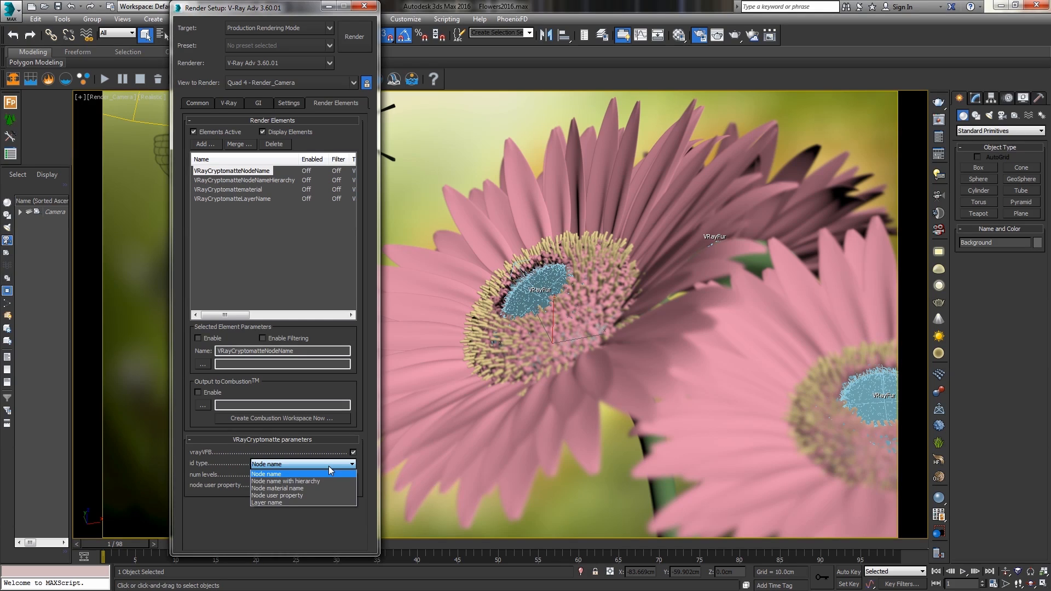
{"action": "left_click", "coordinate": [246, 174]}
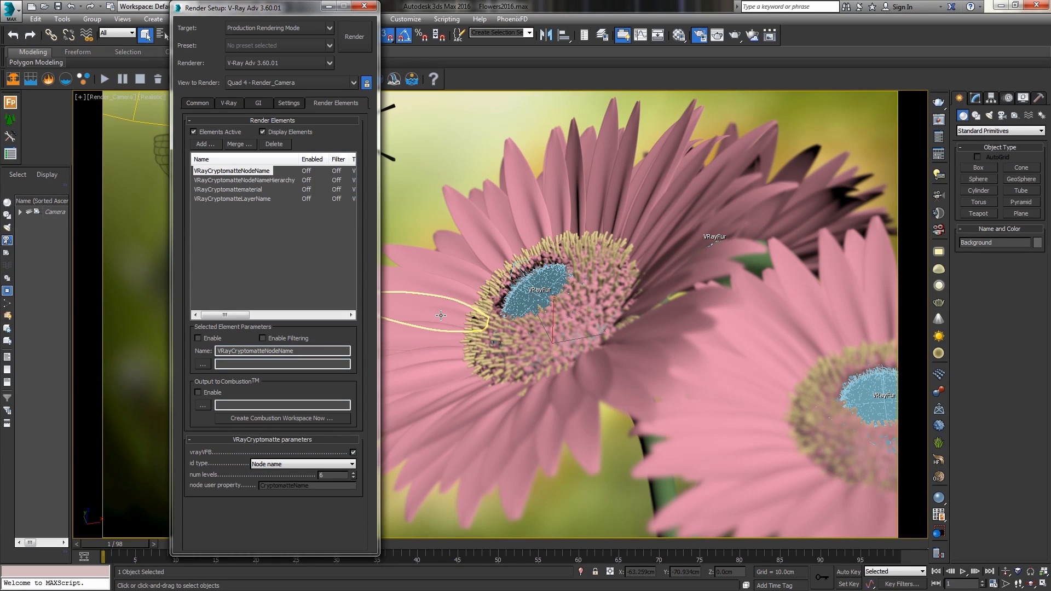
Compare the id type settings of the node name hierarchy, material and layer name Cryptomatte elements.
{"action": "left_click", "coordinate": [326, 463]}
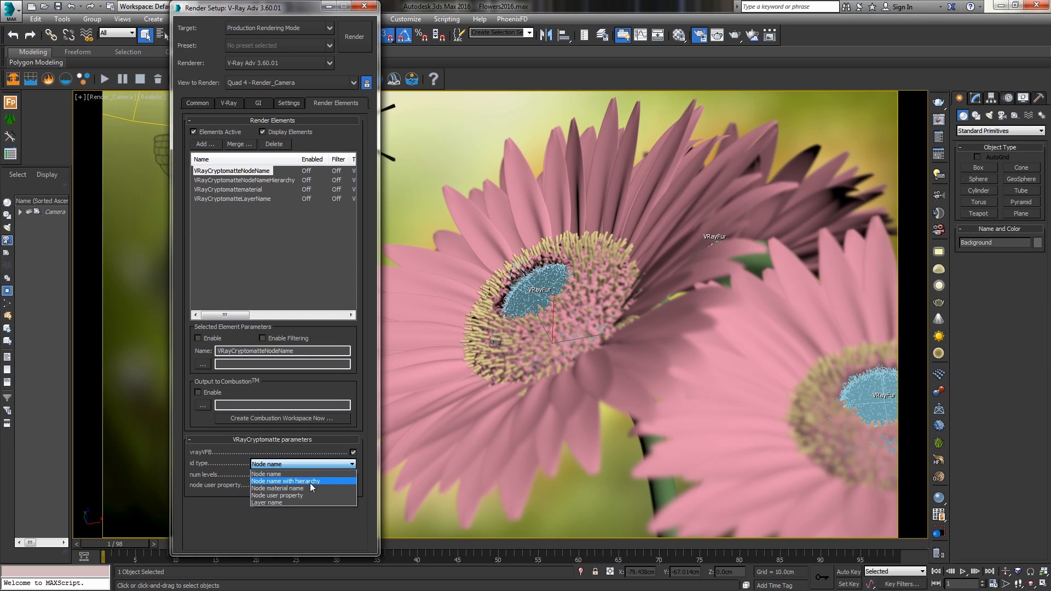
{"action": "left_click", "coordinate": [236, 179]}
{"action": "left_click", "coordinate": [236, 179]}
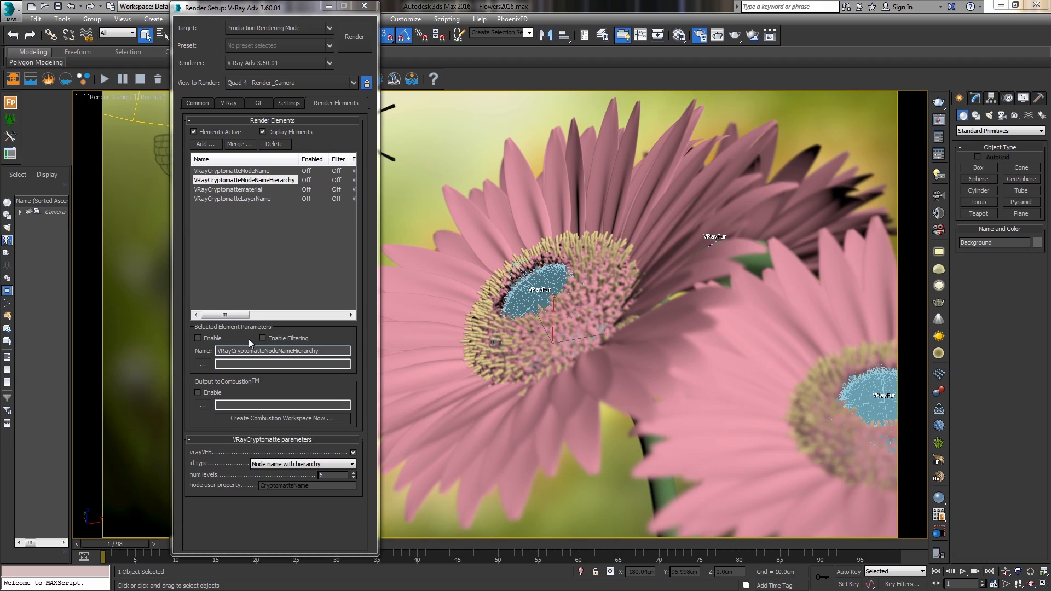
{"action": "left_click", "coordinate": [246, 190]}
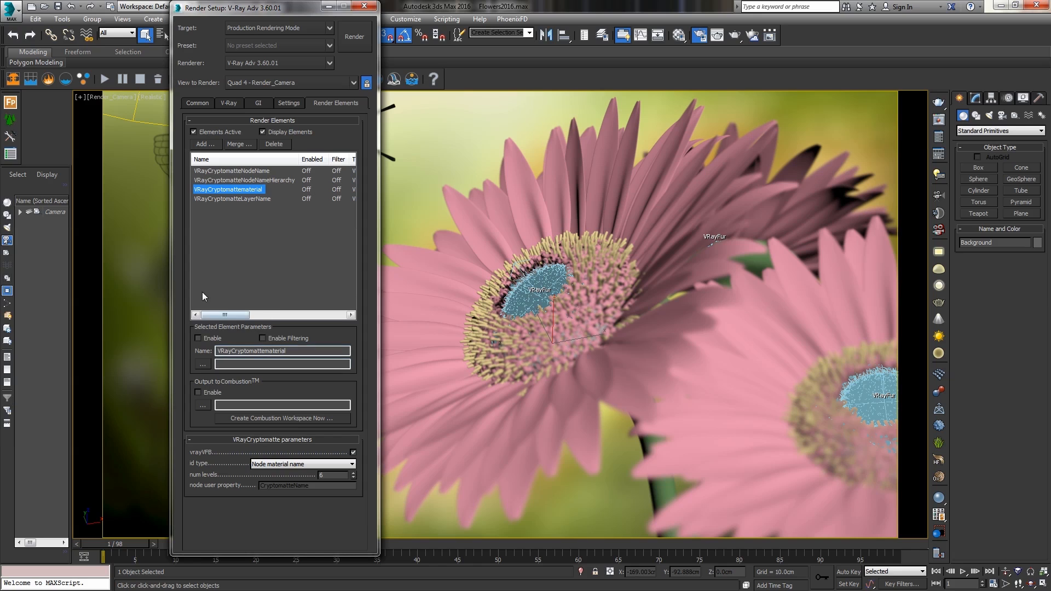
{"action": "left_click", "coordinate": [231, 199]}
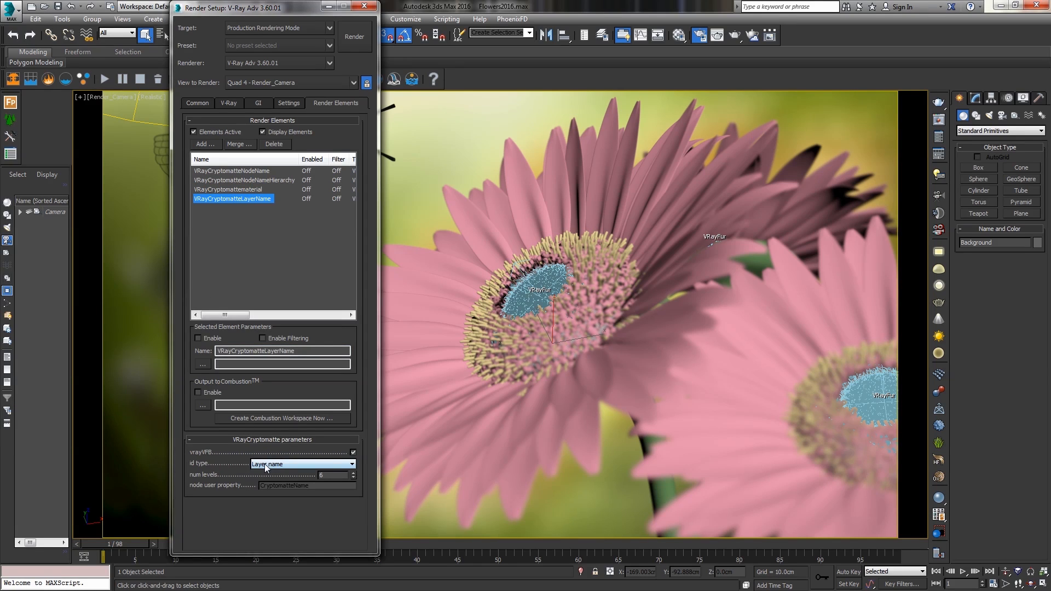
Examine the Scene and Flowers layer hierarchy in the Layer Explorer.
{"action": "left_click", "coordinate": [599, 35]}
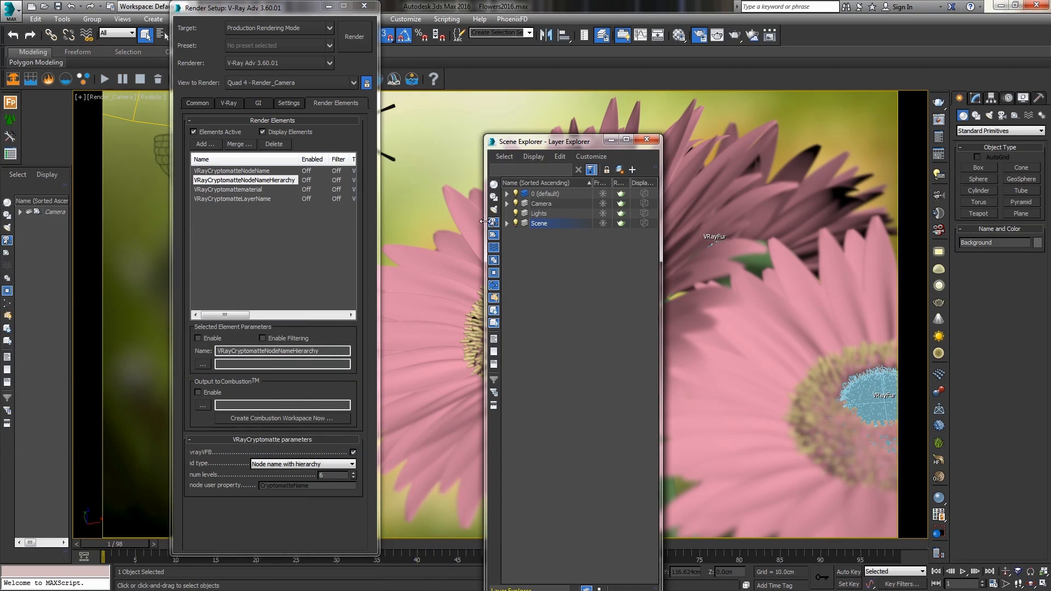
{"action": "left_click", "coordinate": [507, 223]}
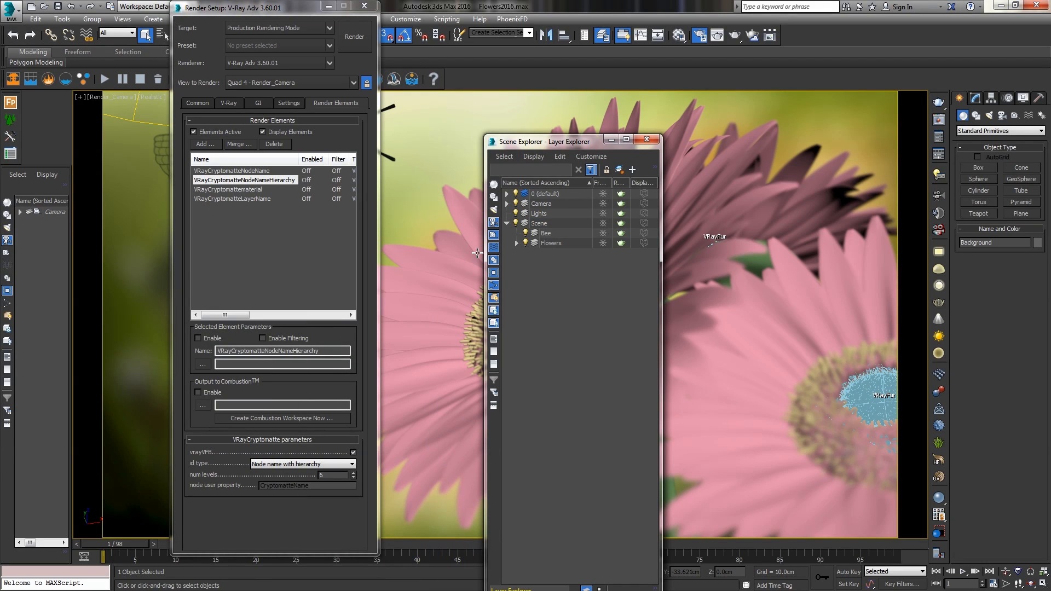
{"action": "left_click", "coordinate": [516, 243]}
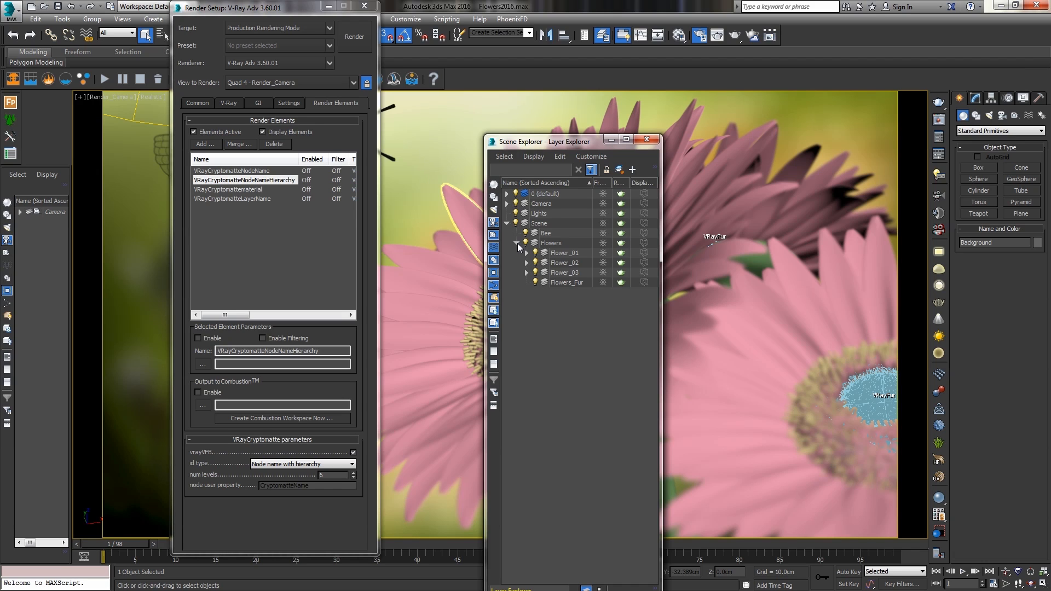
{"action": "left_click", "coordinate": [653, 142]}
Add a VRayCryptomatte render element and set its id type to Node user property.
{"action": "left_click", "coordinate": [204, 144]}
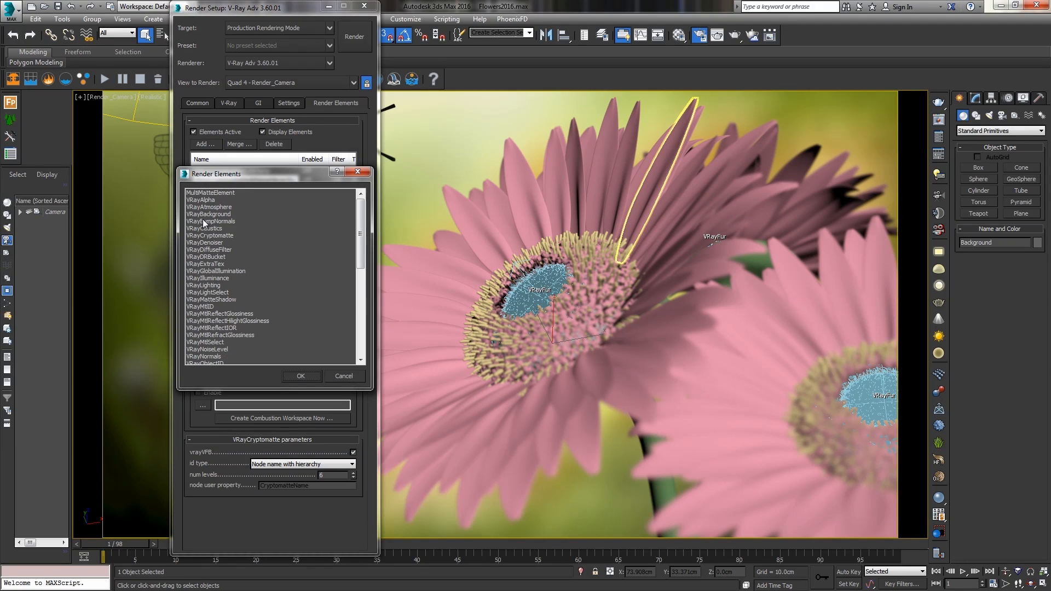
{"action": "left_click", "coordinate": [207, 234]}
{"action": "double_click", "coordinate": [208, 235]}
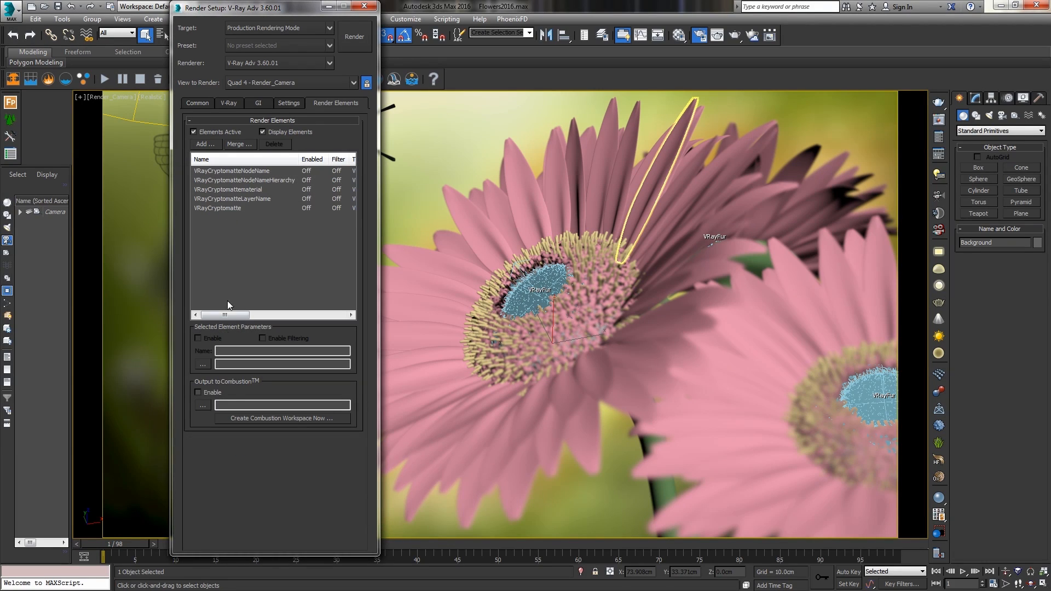
{"action": "left_click", "coordinate": [222, 208]}
{"action": "left_click", "coordinate": [290, 463]}
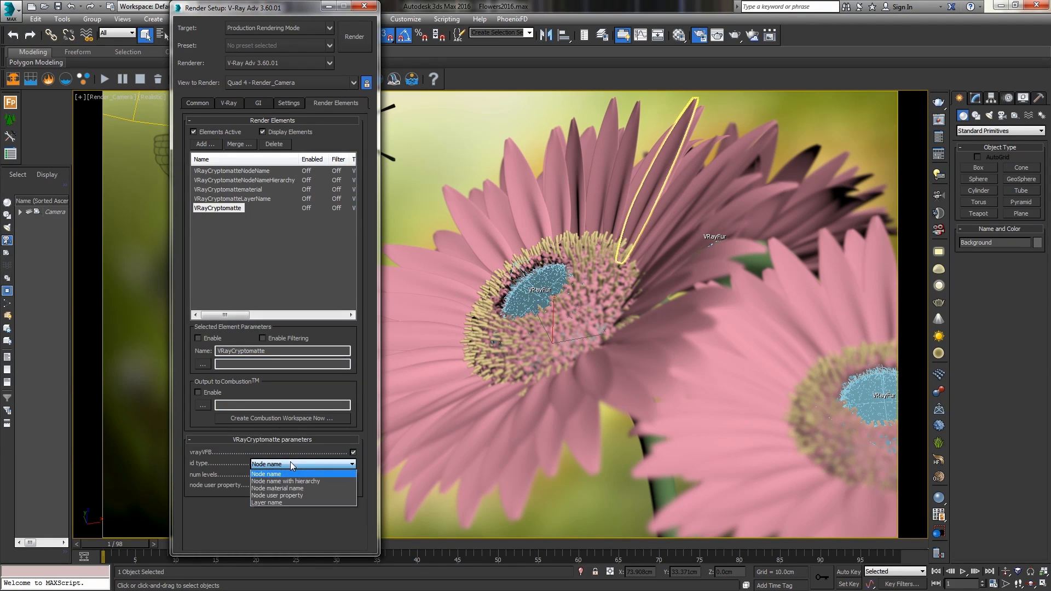
{"action": "left_click", "coordinate": [277, 496]}
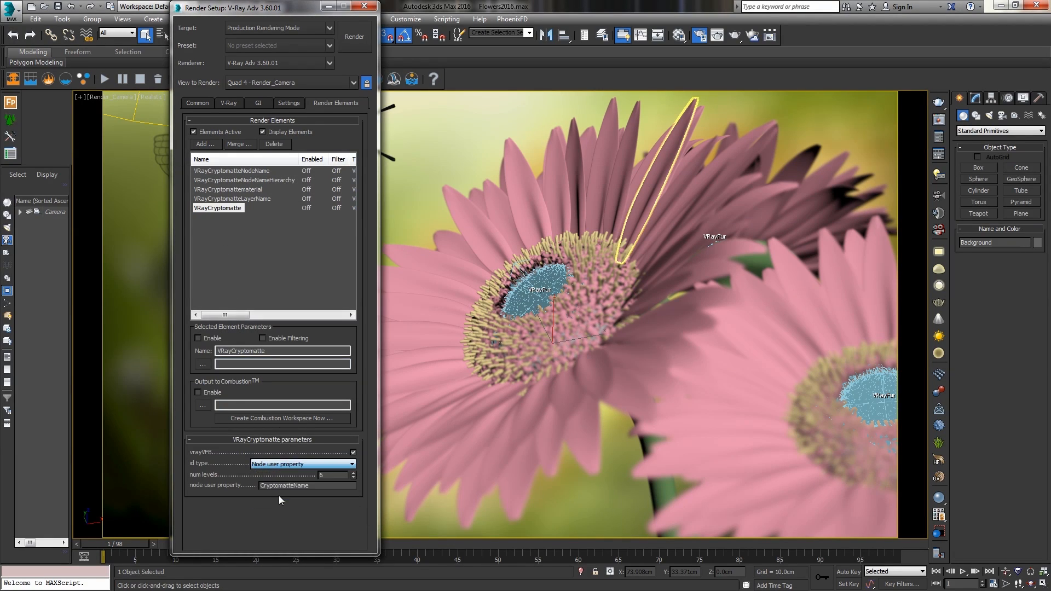
Rename the new element VRayCryptomatteUserProp.
{"action": "double_click", "coordinate": [277, 350]}
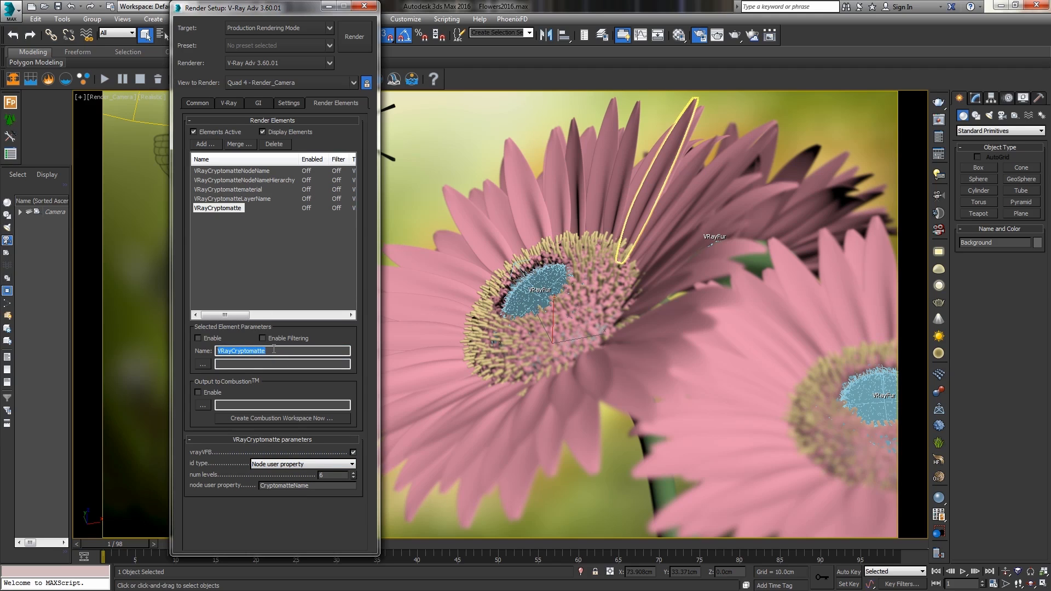
{"action": "left_click", "coordinate": [273, 350]}
{"action": "type", "text": "UserPro"}
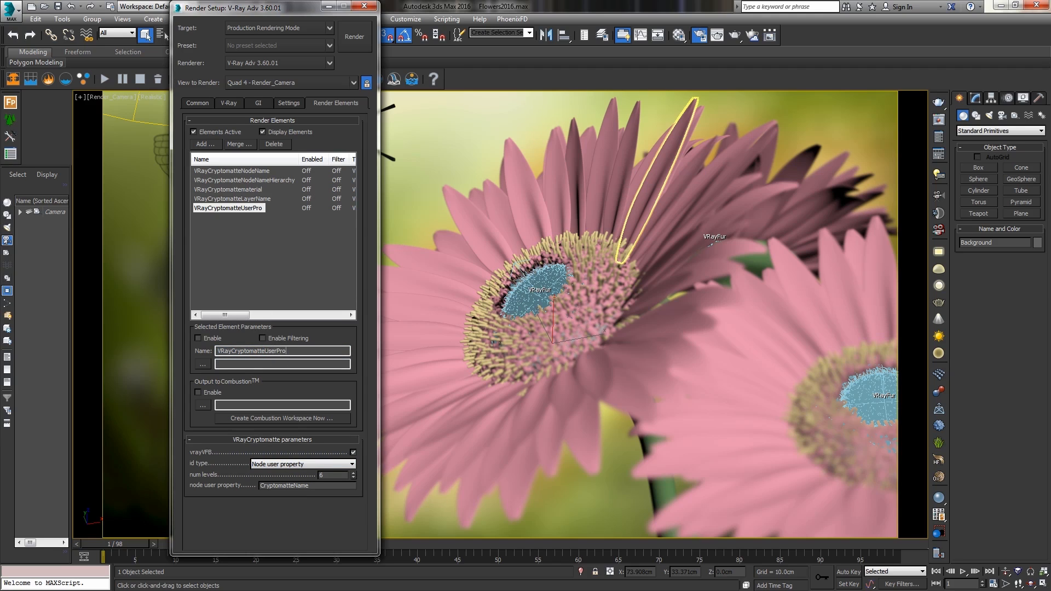
{"action": "type", "text": "p"}
Set the element's node user property name to petalSelection.
{"action": "double_click", "coordinate": [318, 486]}
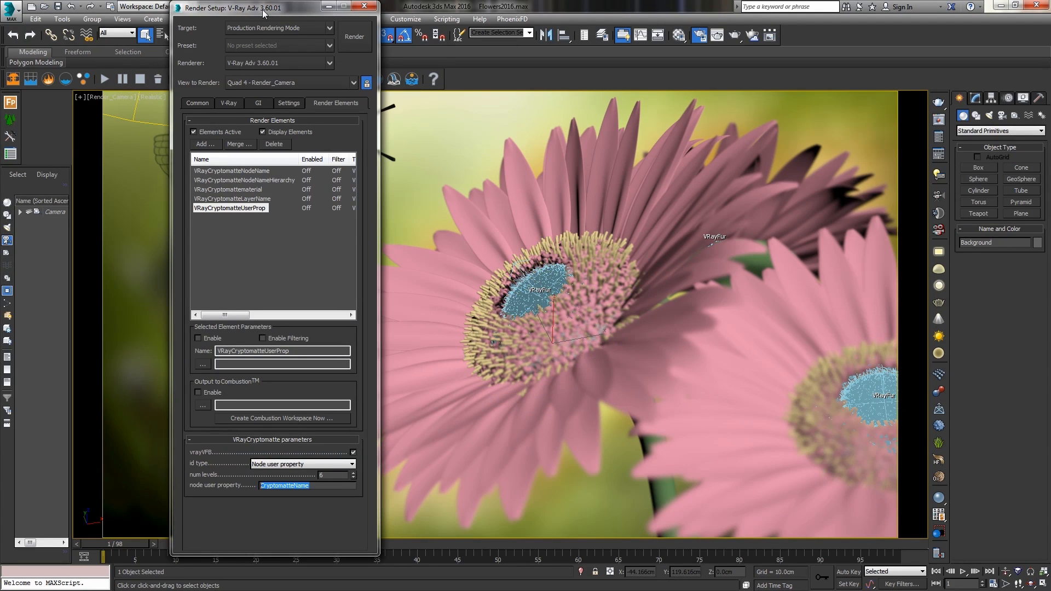
{"action": "left_click_drag", "start_coordinate": [263, 8], "coordinate": [261, 78]}
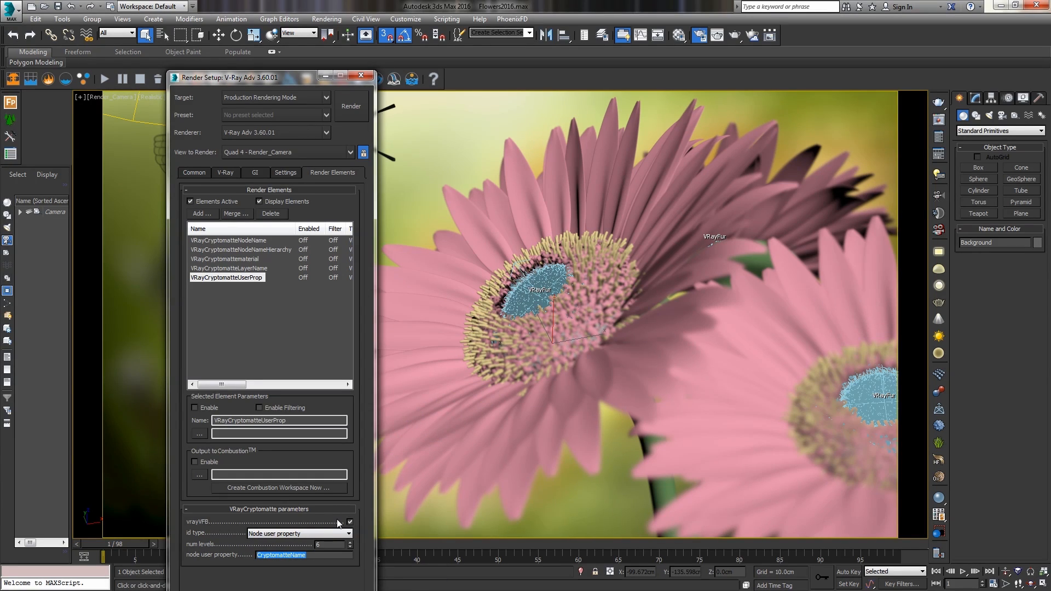
{"action": "type", "text": "petalSelection"}
{"action": "key", "text": "Return"}
{"action": "key", "text": "ctrl+c"}
{"action": "left_click_drag", "start_coordinate": [282, 78], "coordinate": [102, 80]}
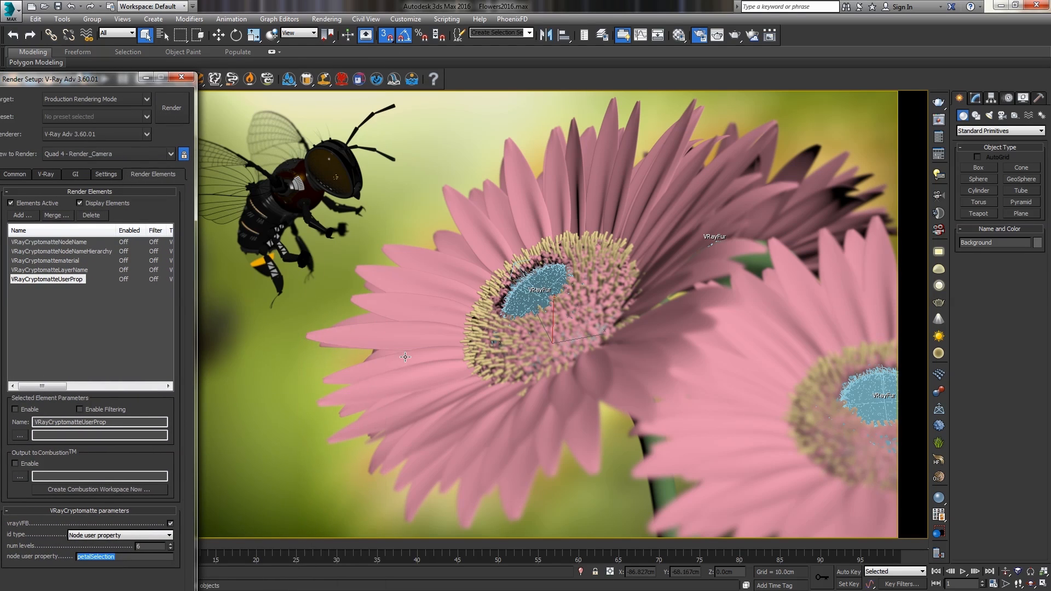
Select several individual petals on both flowers in the viewport.
{"action": "left_click", "coordinate": [410, 273]}
{"action": "left_click", "coordinate": [410, 344], "text": "ctrl"}
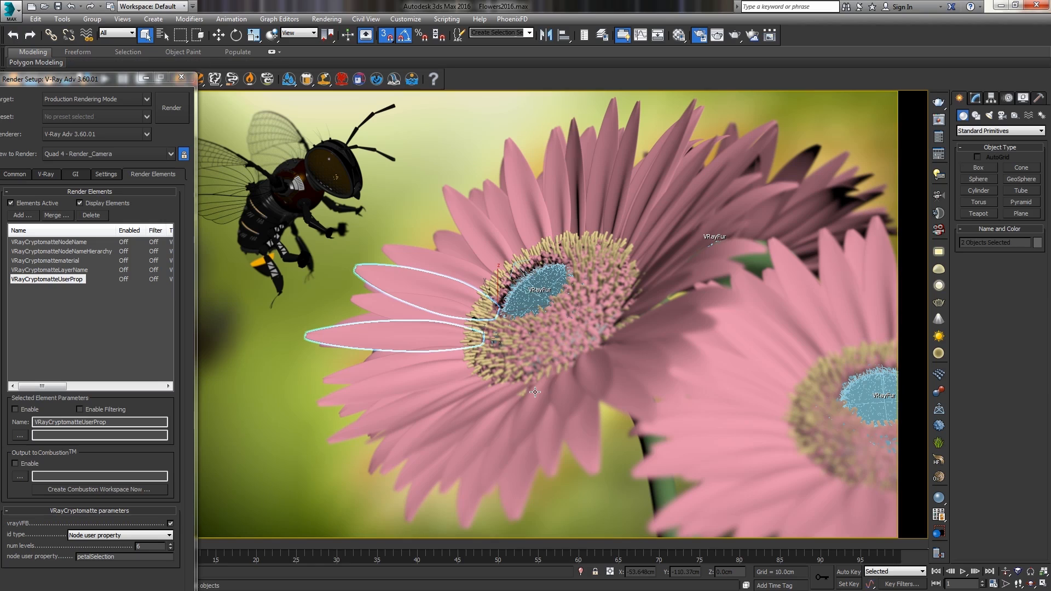
{"action": "left_click", "coordinate": [427, 375], "text": "ctrl"}
{"action": "left_click", "coordinate": [495, 424], "text": "ctrl"}
{"action": "left_click", "coordinate": [563, 420], "text": "ctrl"}
{"action": "left_click", "coordinate": [678, 257], "text": "ctrl"}
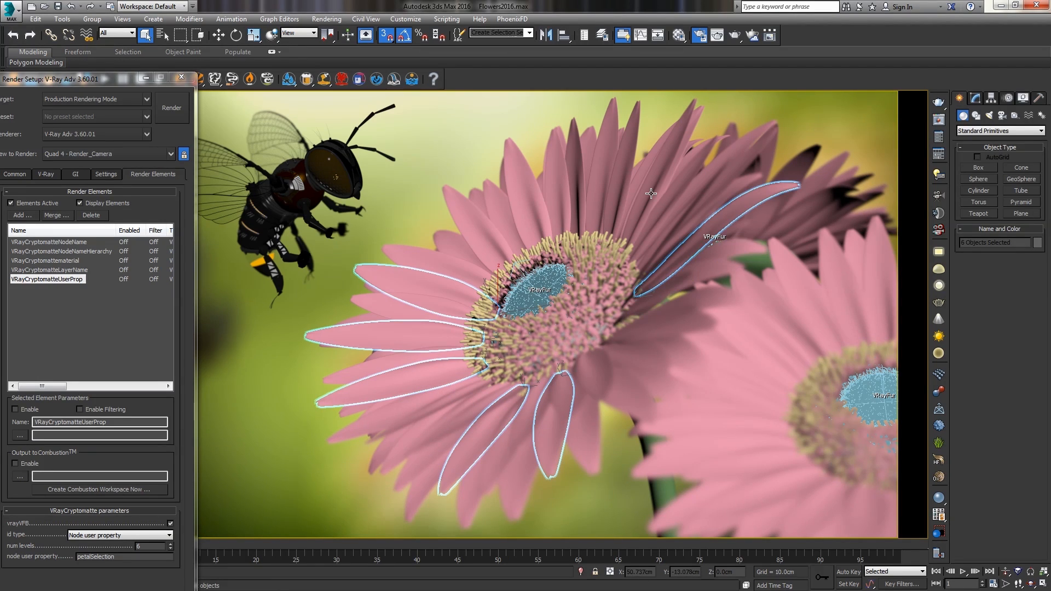
{"action": "left_click", "coordinate": [650, 193], "text": "ctrl"}
{"action": "left_click", "coordinate": [604, 175], "text": "ctrl"}
{"action": "left_click", "coordinate": [525, 197], "text": "ctrl"}
{"action": "left_click", "coordinate": [472, 230], "text": "ctrl"}
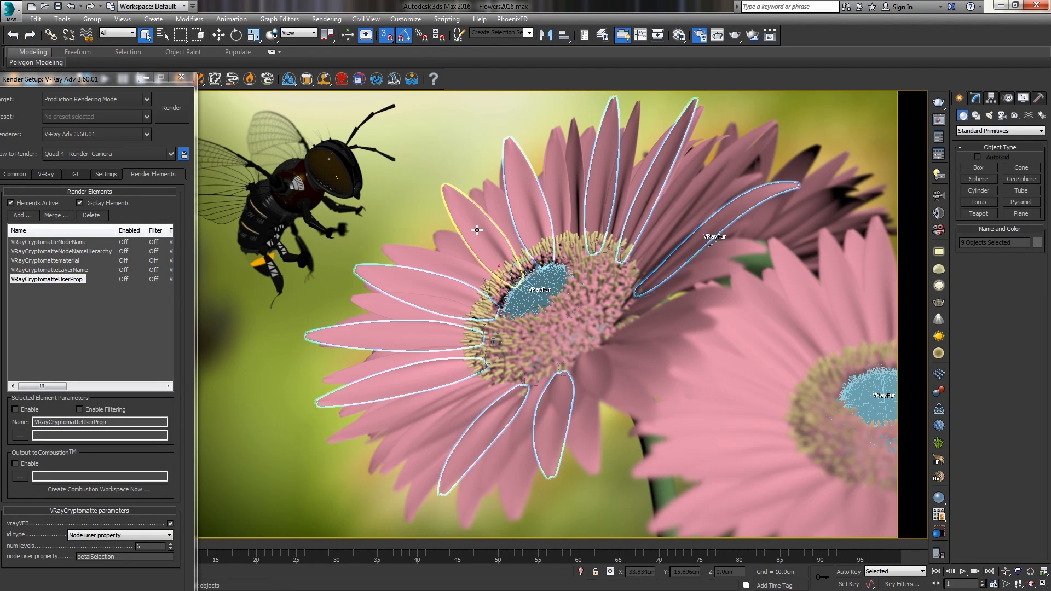
{"action": "left_click", "coordinate": [793, 320], "text": "ctrl"}
{"action": "left_click", "coordinate": [717, 417], "text": "ctrl"}
{"action": "left_click", "coordinate": [773, 502], "text": "ctrl"}
{"action": "left_click", "coordinate": [867, 509], "text": "ctrl"}
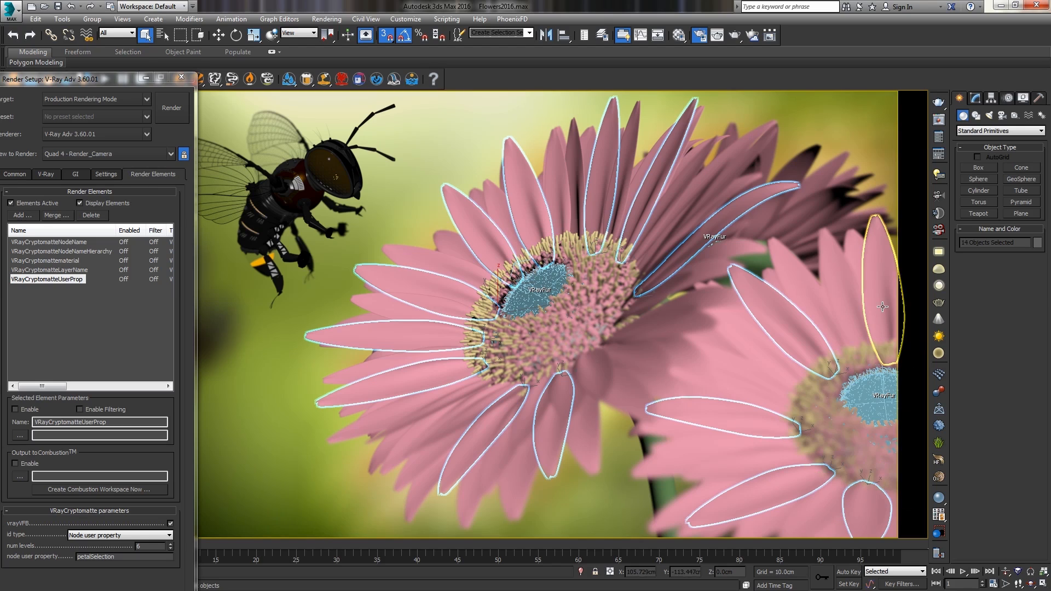
{"action": "left_click", "coordinate": [882, 306], "text": "ctrl"}
Paste a user-defined property into the selected petals' object properties and confirm.
{"action": "right_click", "coordinate": [797, 318]}
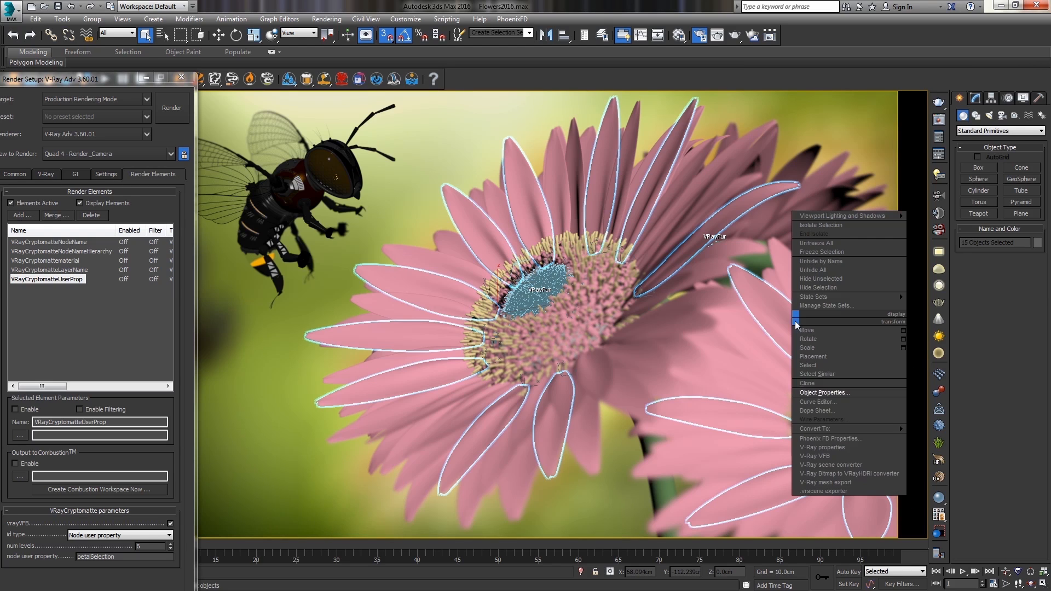
{"action": "left_click", "coordinate": [820, 398]}
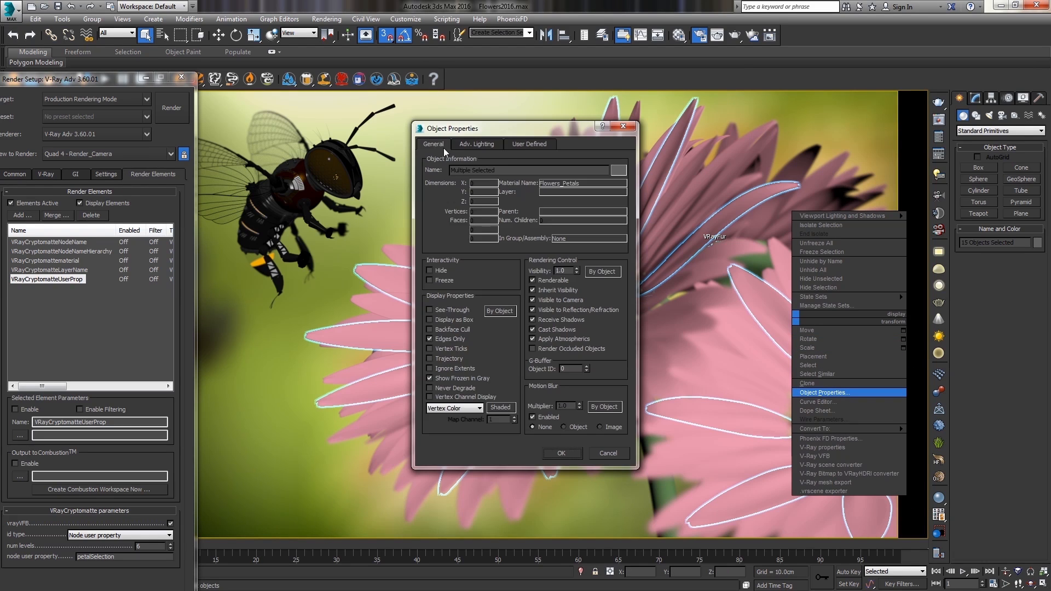
{"action": "left_click", "coordinate": [522, 147]}
{"action": "left_click", "coordinate": [464, 171]}
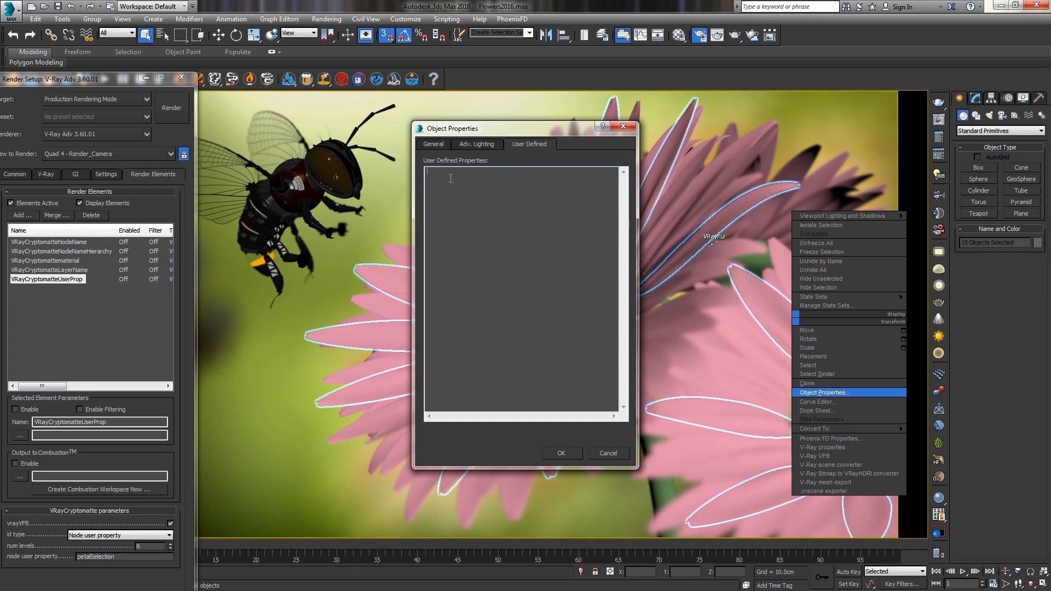
{"action": "key", "text": "ctrl+v"}
{"action": "left_click", "coordinate": [561, 452]}
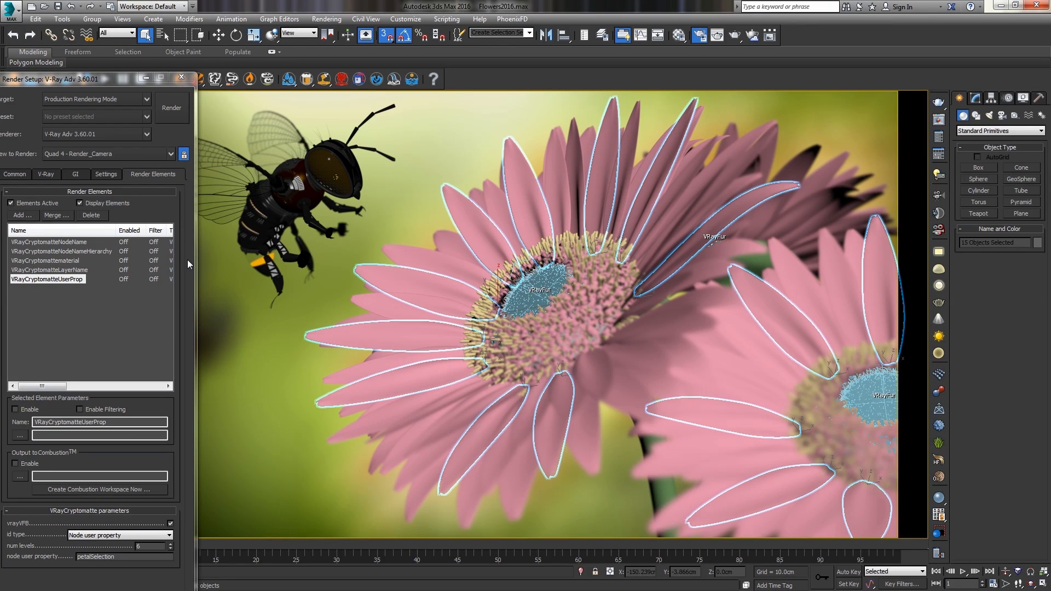
Render the scene with the Cryptomatte render elements active.
{"action": "left_click_drag", "start_coordinate": [94, 79], "coordinate": [449, 83]}
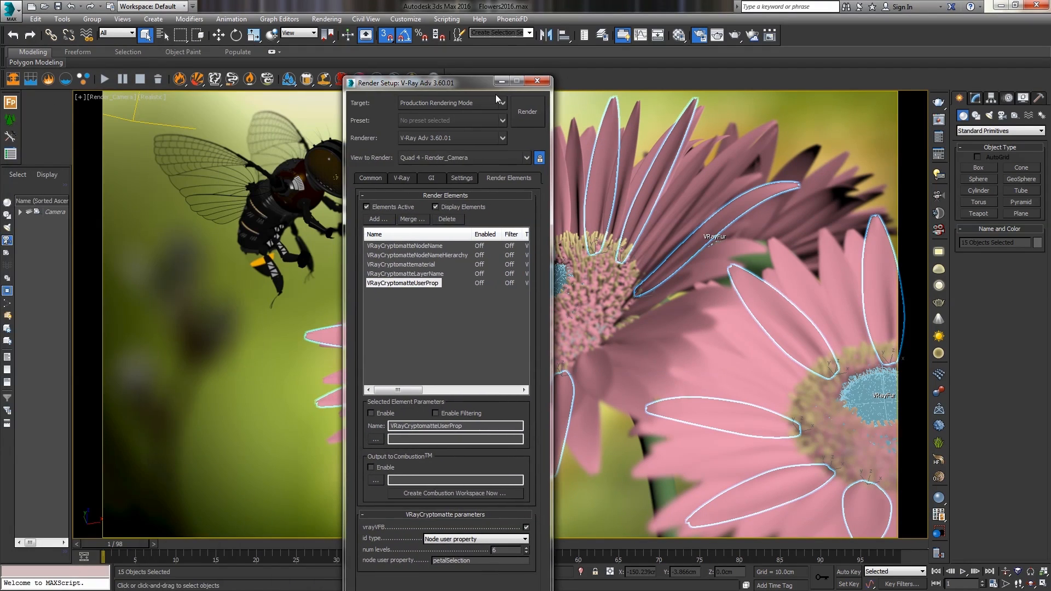
{"action": "left_click", "coordinate": [528, 112]}
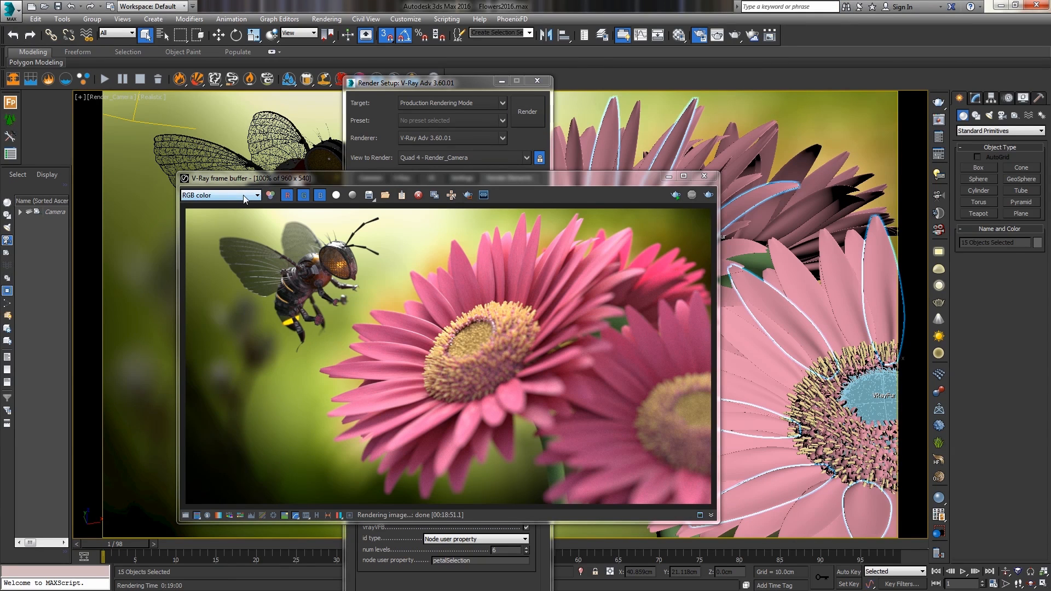
Inspect the node name and node hierarchy Cryptomatte channels in the frame buffer.
{"action": "left_click", "coordinate": [247, 195]}
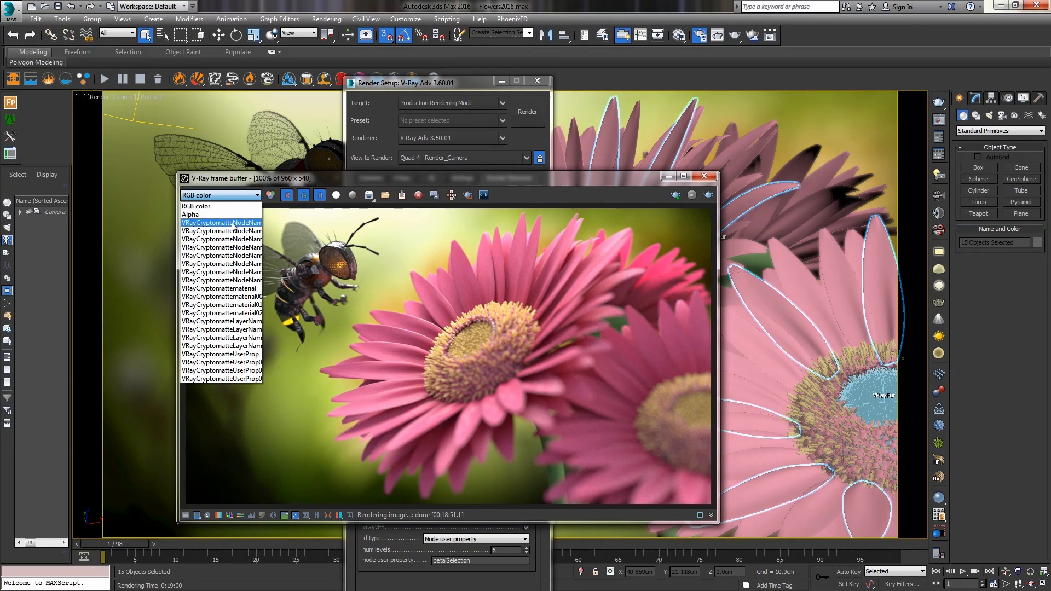
{"action": "left_click", "coordinate": [233, 223]}
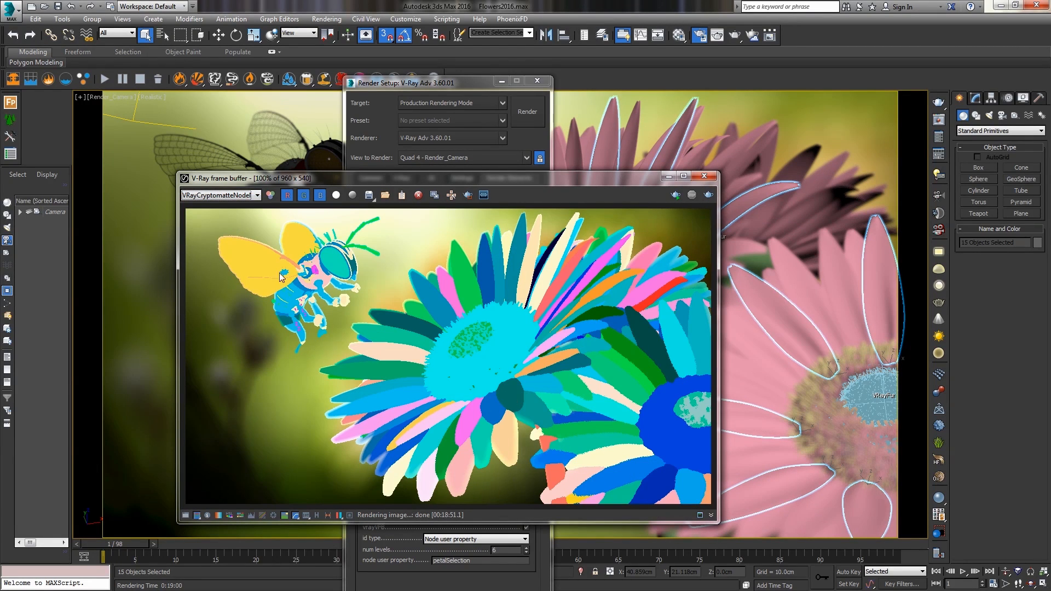
{"action": "left_click", "coordinate": [231, 198]}
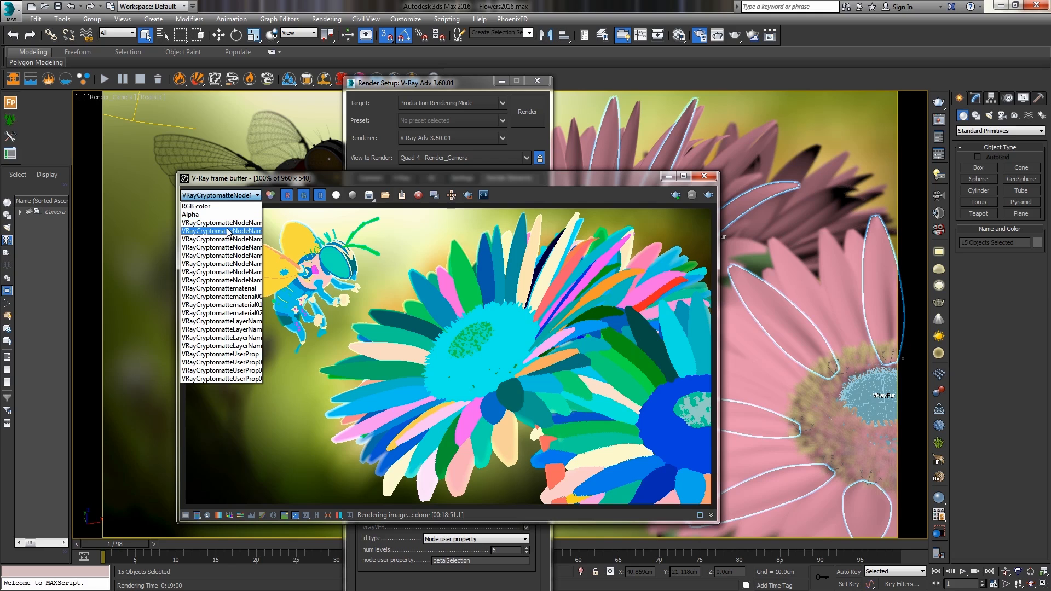
{"action": "left_click", "coordinate": [227, 231]}
{"action": "left_click", "coordinate": [218, 194]}
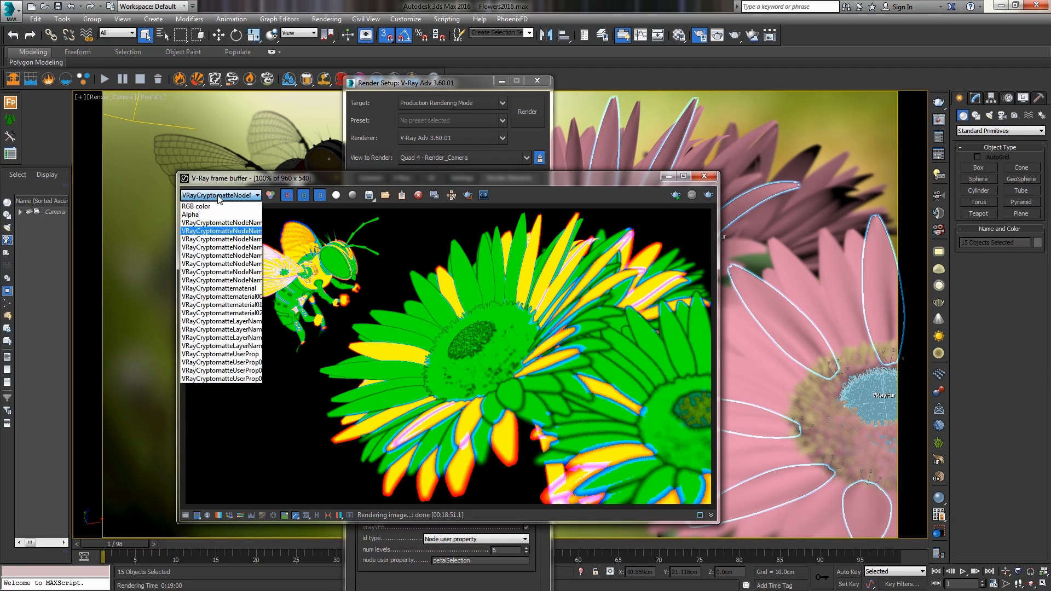
{"action": "left_click", "coordinate": [222, 239]}
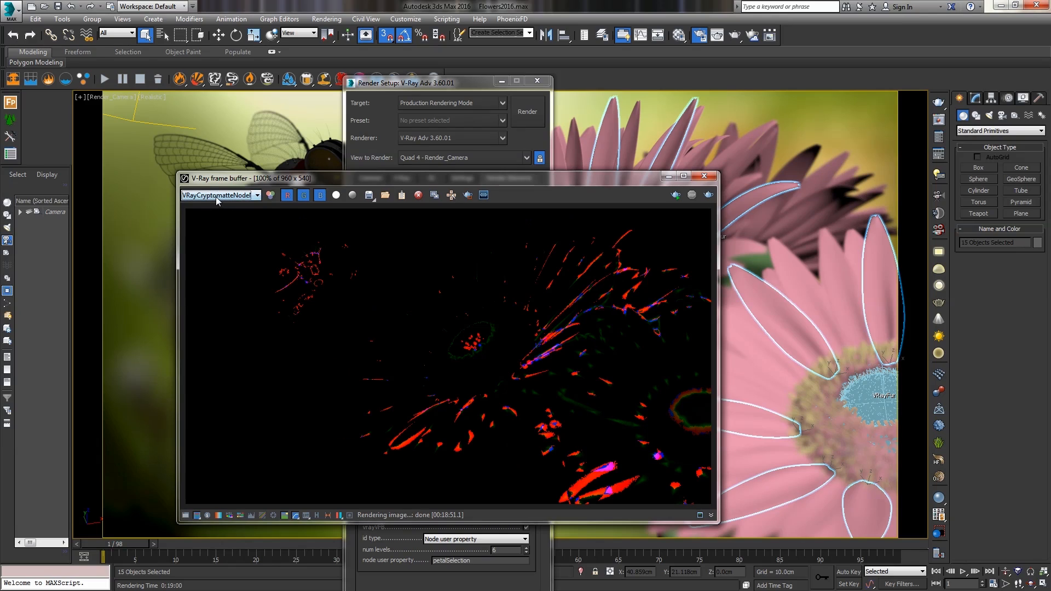
{"action": "left_click", "coordinate": [219, 195]}
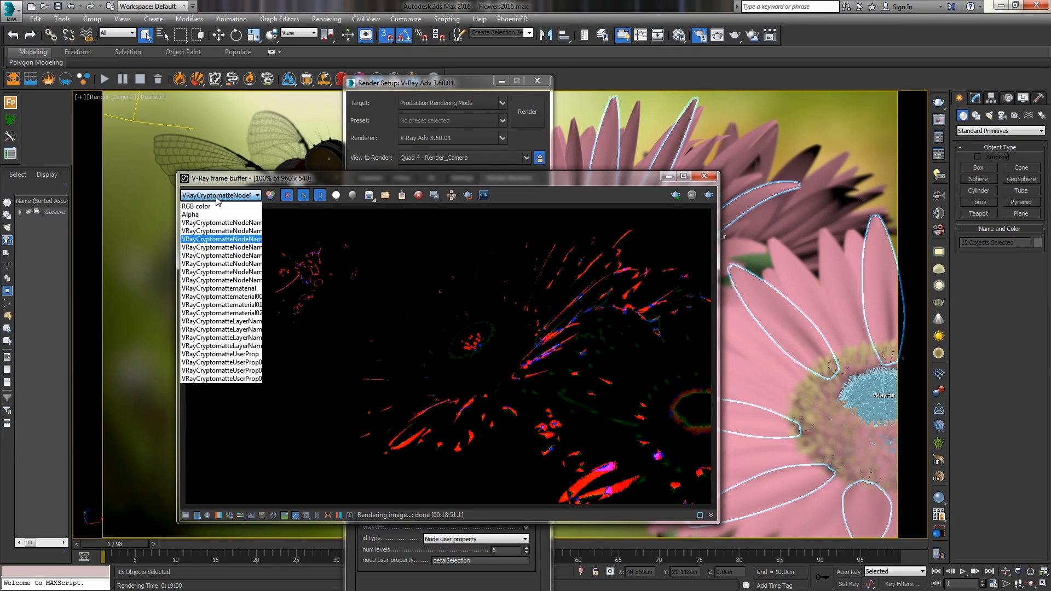
{"action": "left_click", "coordinate": [222, 249]}
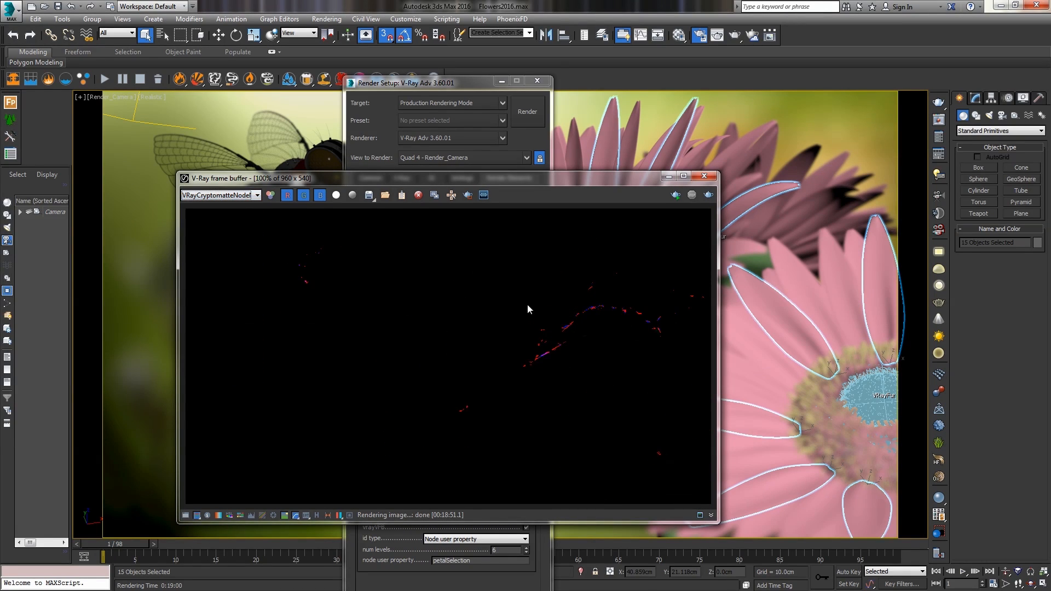
{"action": "left_click", "coordinate": [239, 197]}
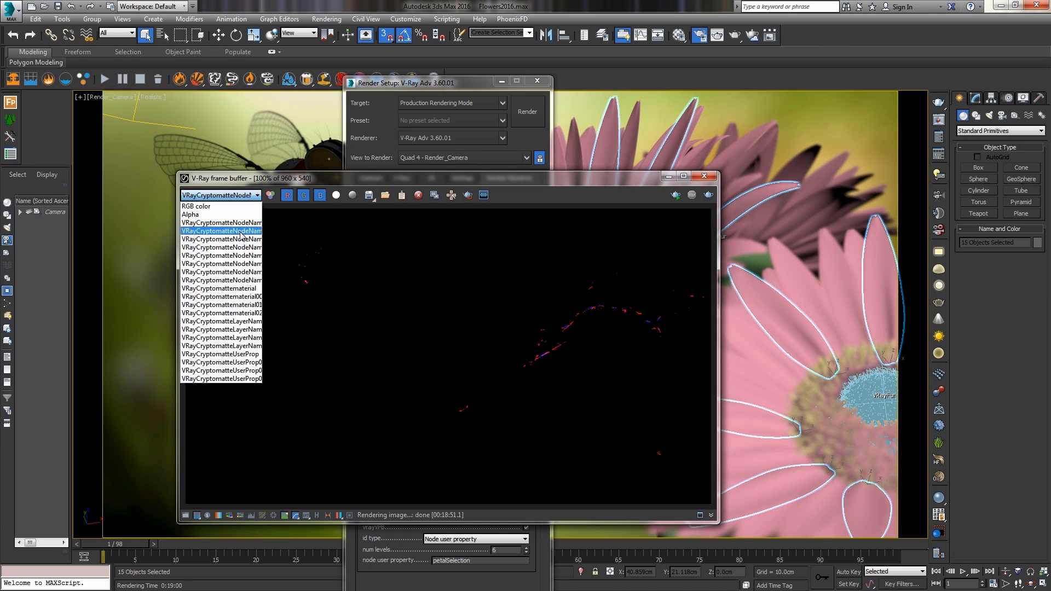
{"action": "left_click", "coordinate": [244, 256]}
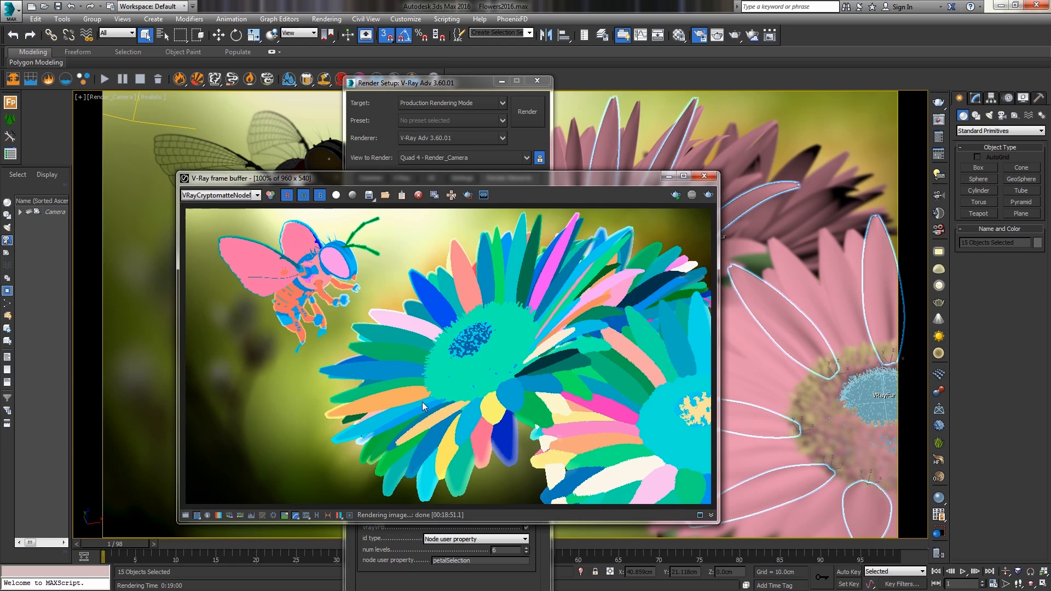
Inspect the material, layer name and user property Cryptomatte channels in the frame buffer.
{"action": "left_click", "coordinate": [239, 196]}
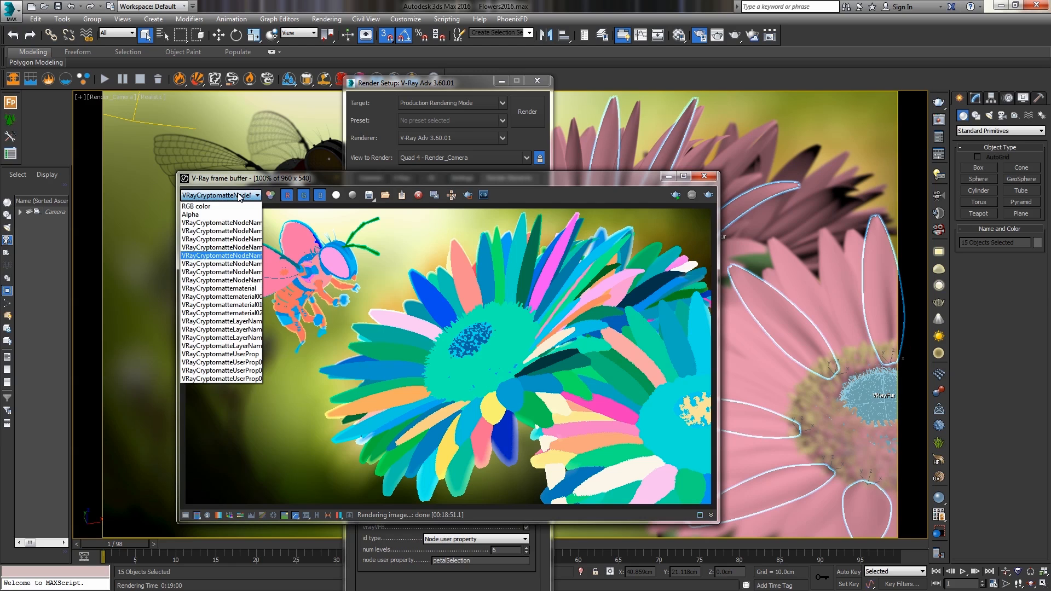
{"action": "left_click", "coordinate": [245, 288]}
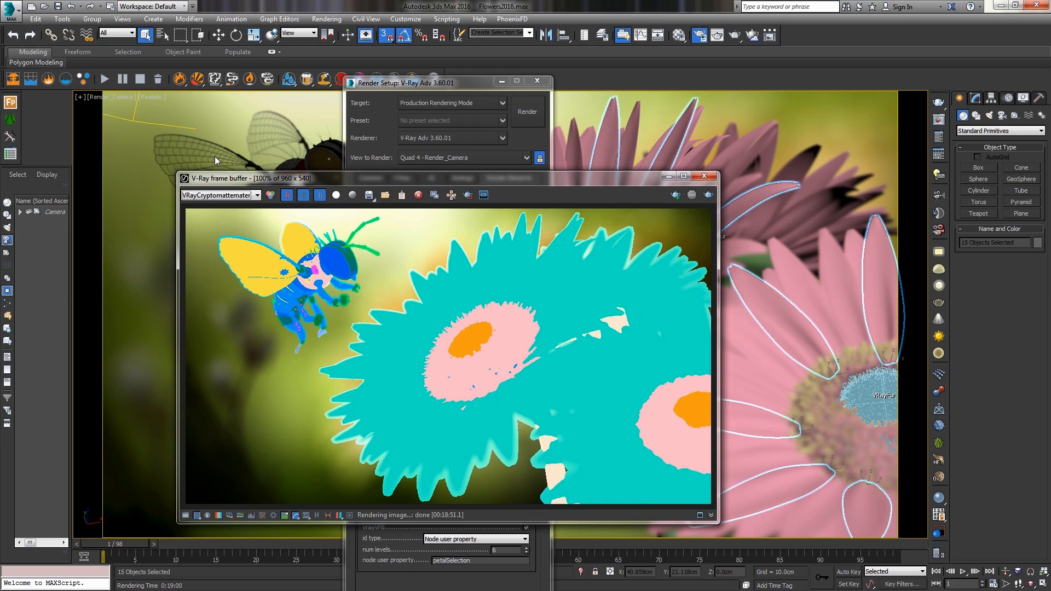
{"action": "left_click", "coordinate": [241, 195]}
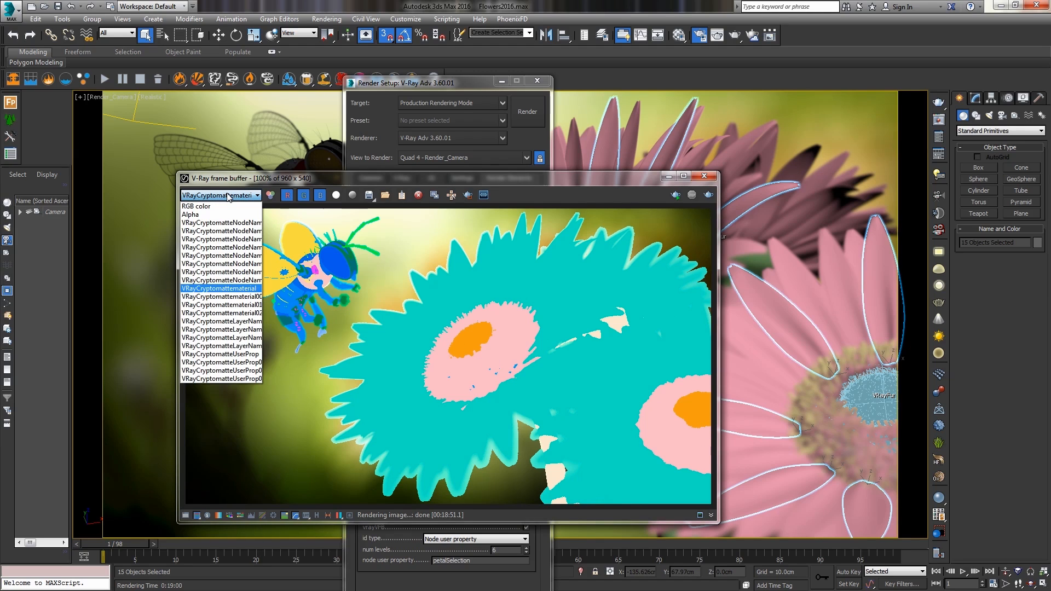
{"action": "left_click", "coordinate": [235, 322]}
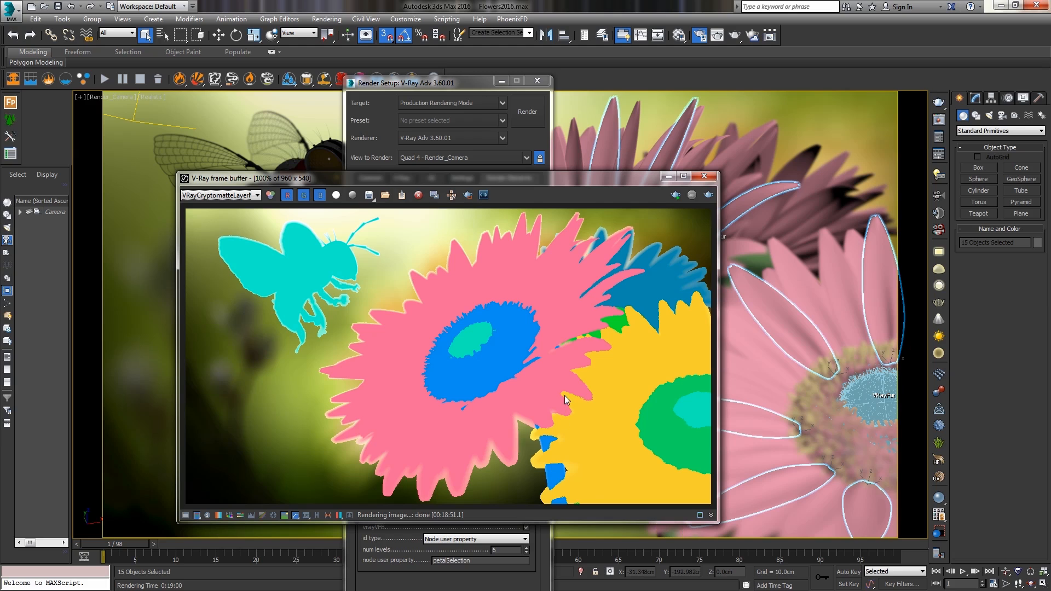
{"action": "left_click", "coordinate": [229, 194]}
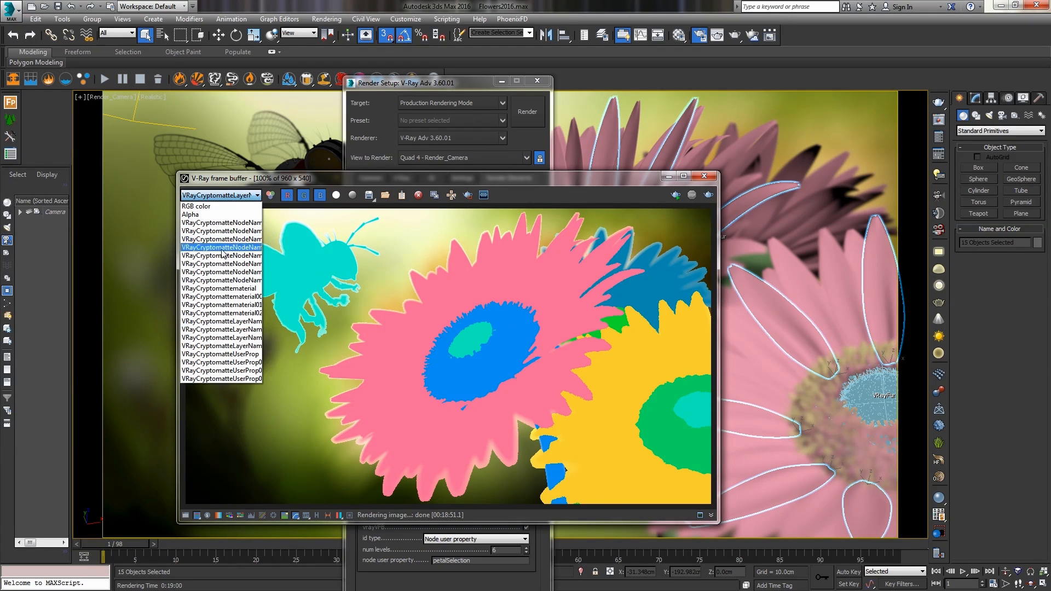
{"action": "left_click", "coordinate": [208, 355]}
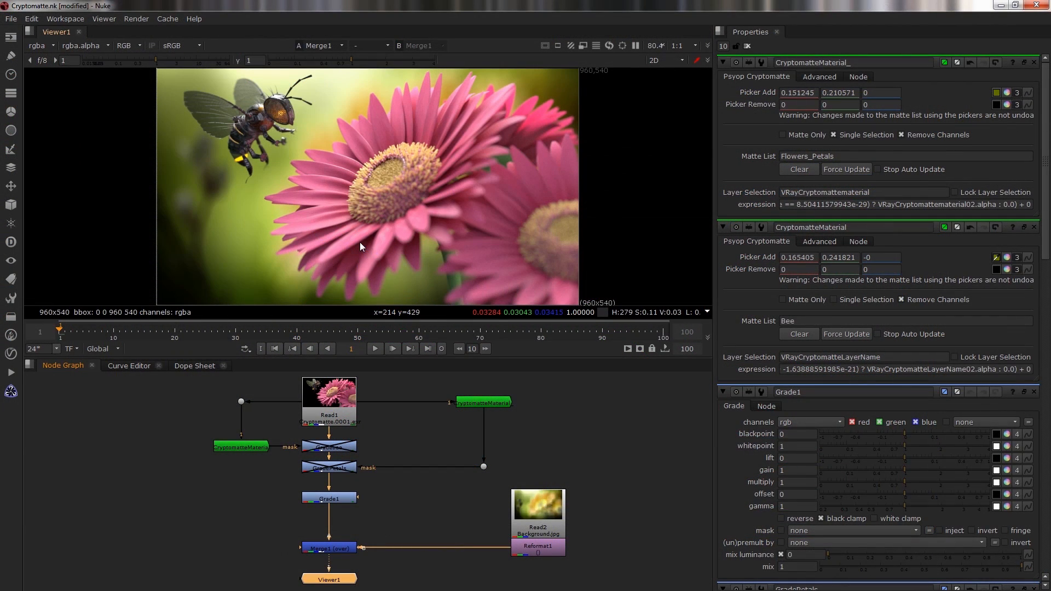
Switch to Nuke and view the rendered Cryptomatte image and its channel list in the viewer.
{"action": "left_click", "coordinate": [351, 411]}
{"action": "left_click_drag", "start_coordinate": [351, 412], "coordinate": [347, 412]}
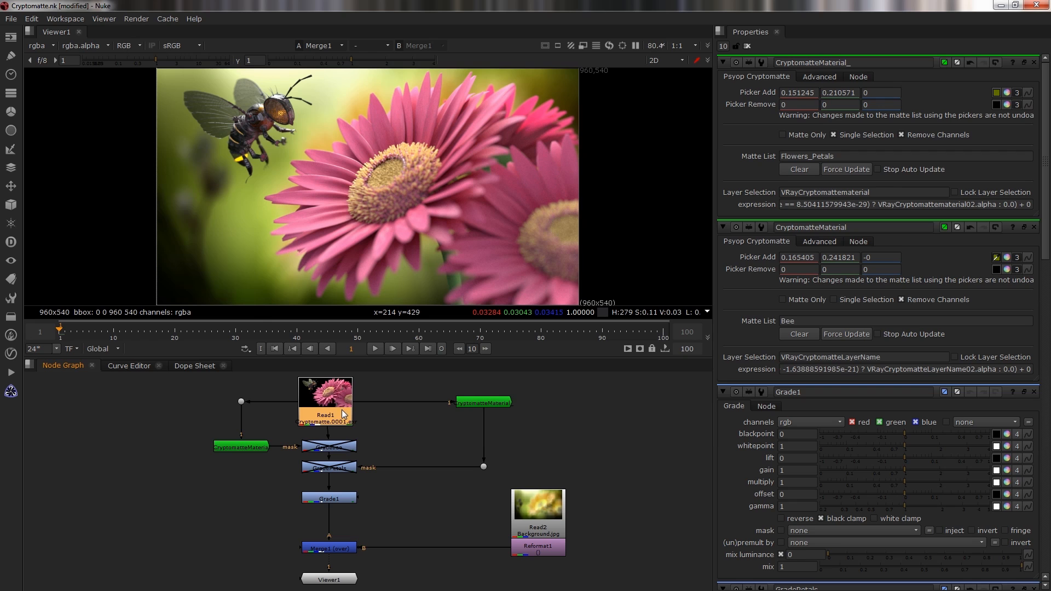
{"action": "key", "text": "1"}
{"action": "left_click", "coordinate": [42, 47]}
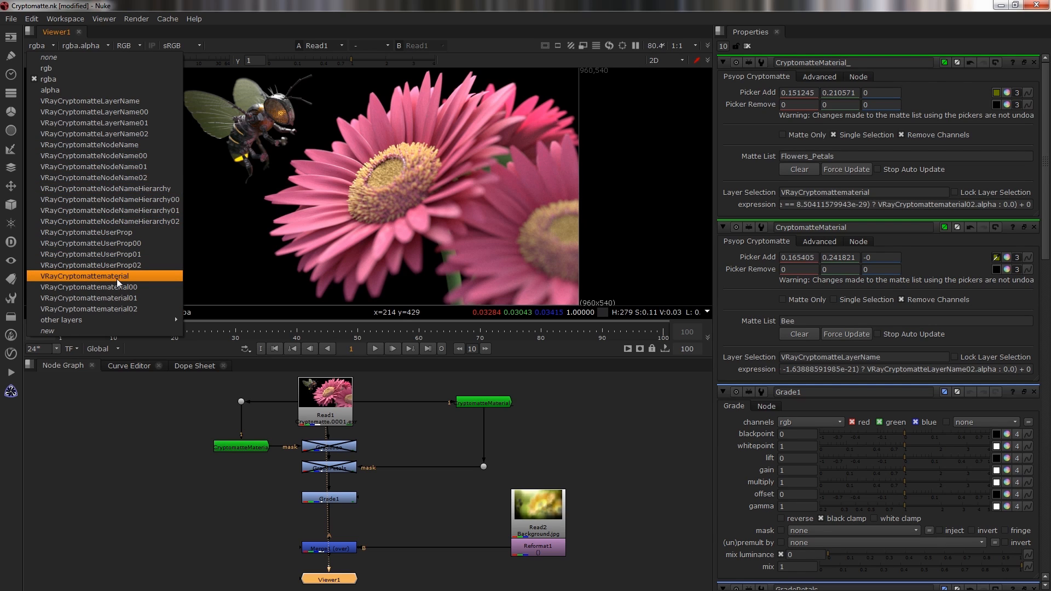
{"action": "left_click", "coordinate": [81, 78]}
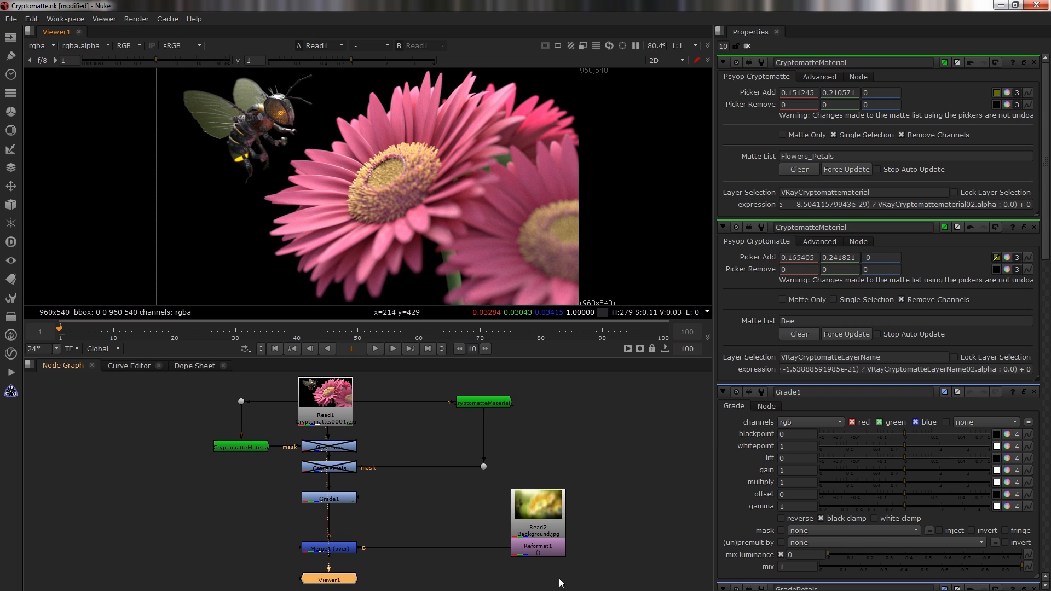
View the background, Reformat and Merge nodes of the composite in the viewer.
{"action": "left_click", "coordinate": [536, 516]}
{"action": "key", "text": "1"}
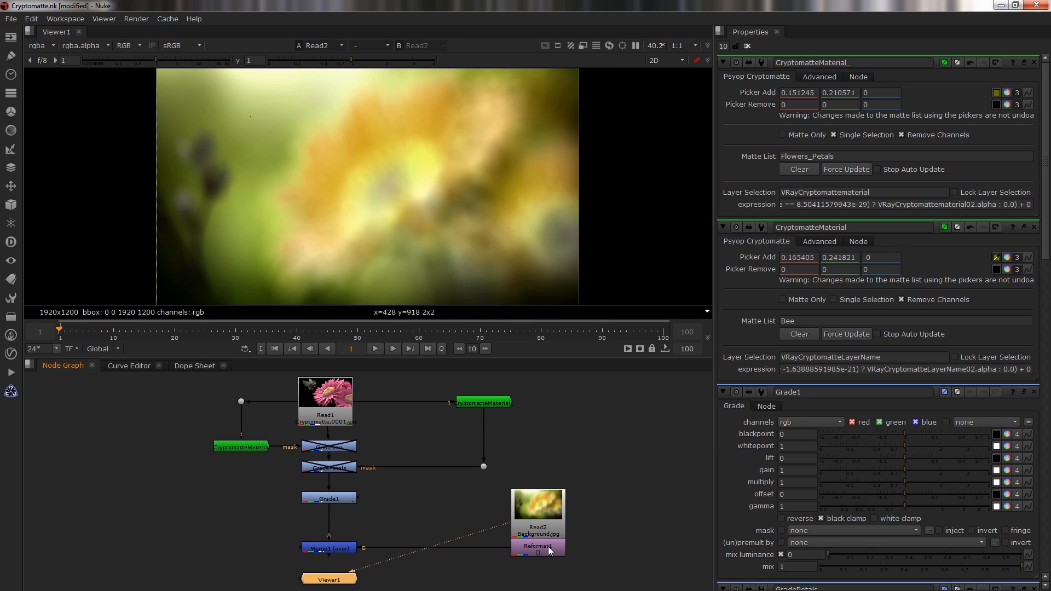
{"action": "left_click", "coordinate": [549, 554]}
{"action": "double_click", "coordinate": [549, 554]}
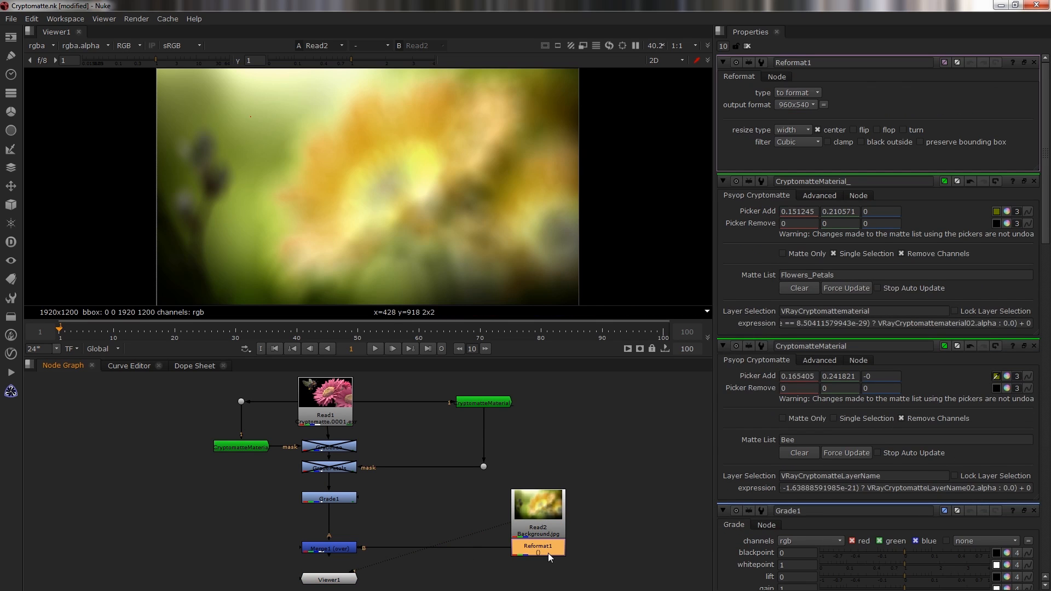
{"action": "key", "text": "1"}
{"action": "left_click", "coordinate": [338, 549]}
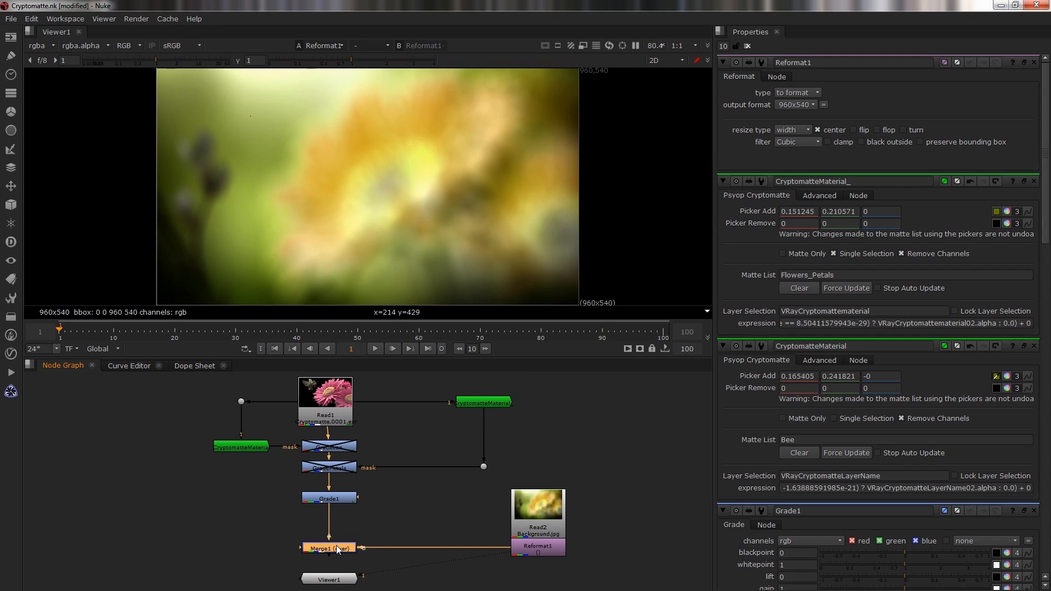
{"action": "key", "text": "1"}
Add a Cryptomatte node, connect it to the Read1 render and view its output.
{"action": "key", "text": "Tab"}
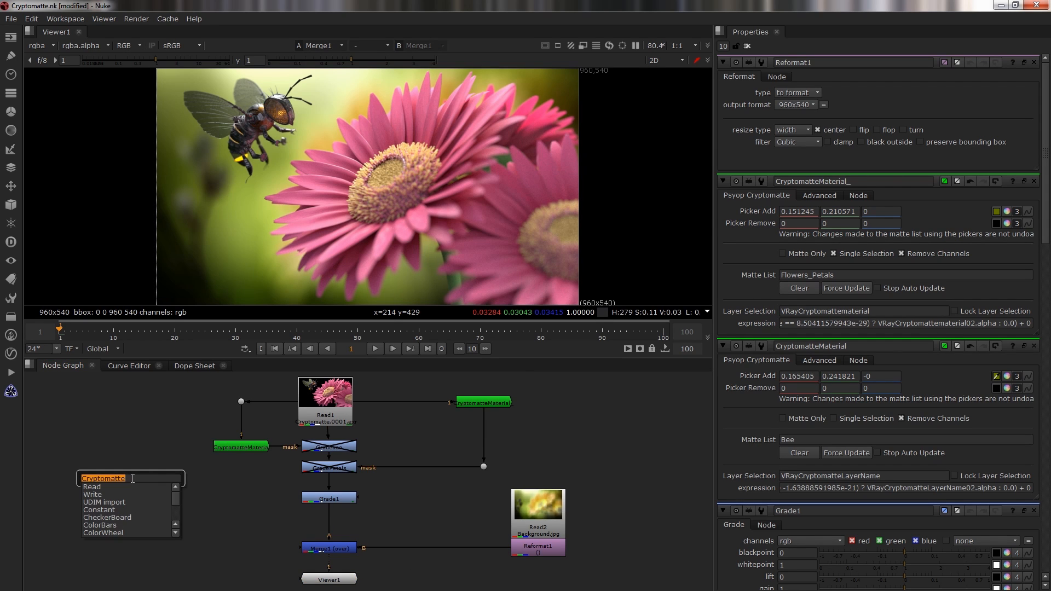
{"action": "key", "text": "Return"}
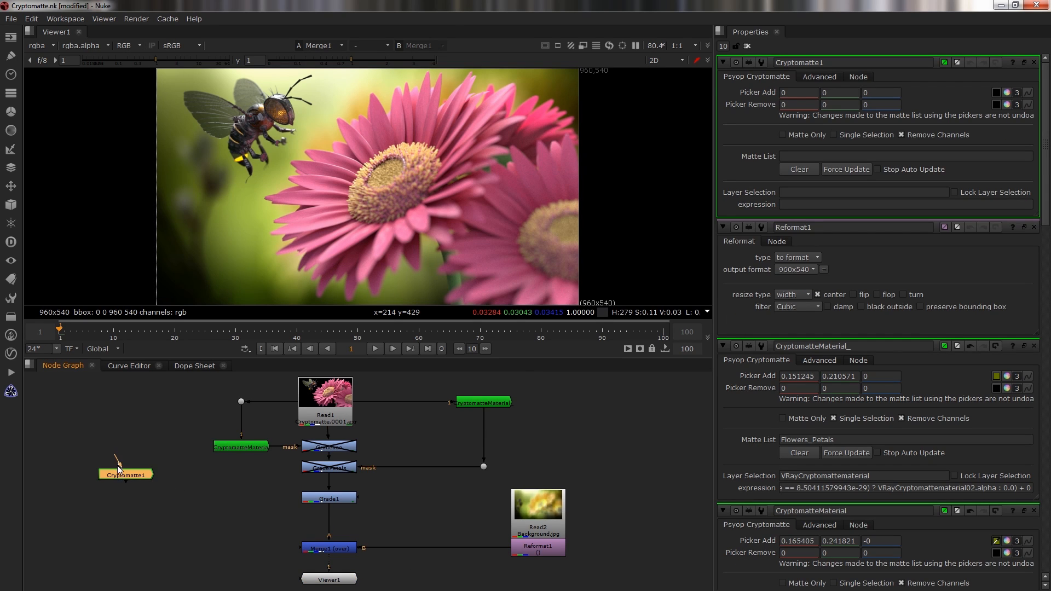
{"action": "left_click_drag", "start_coordinate": [118, 457], "coordinate": [315, 414]}
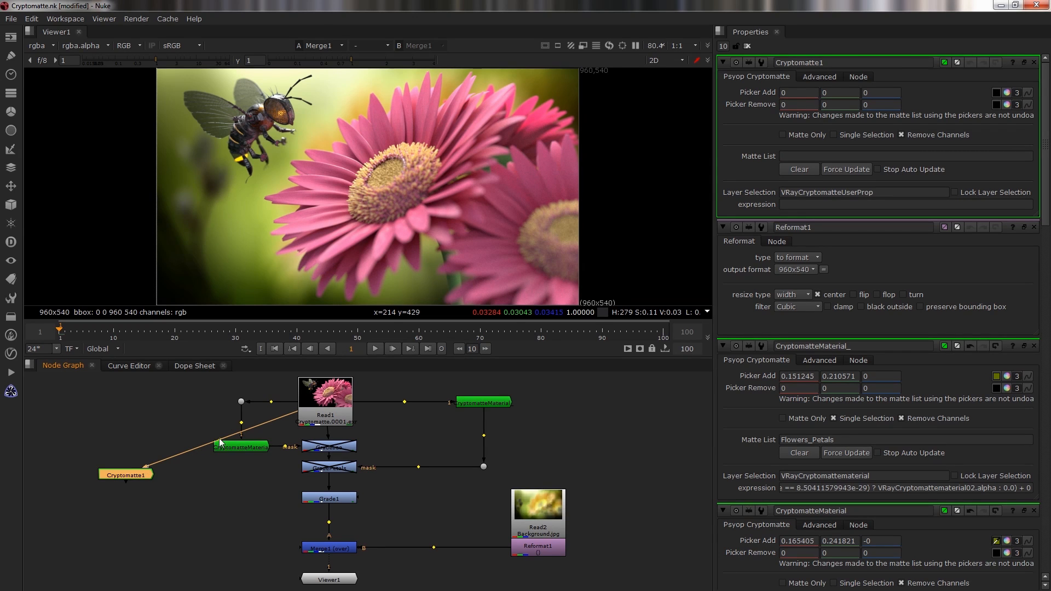
{"action": "left_click_drag", "start_coordinate": [219, 441], "coordinate": [147, 401], "text": "ctrl"}
{"action": "left_click_drag", "start_coordinate": [132, 483], "coordinate": [153, 456]}
{"action": "key", "text": "1"}
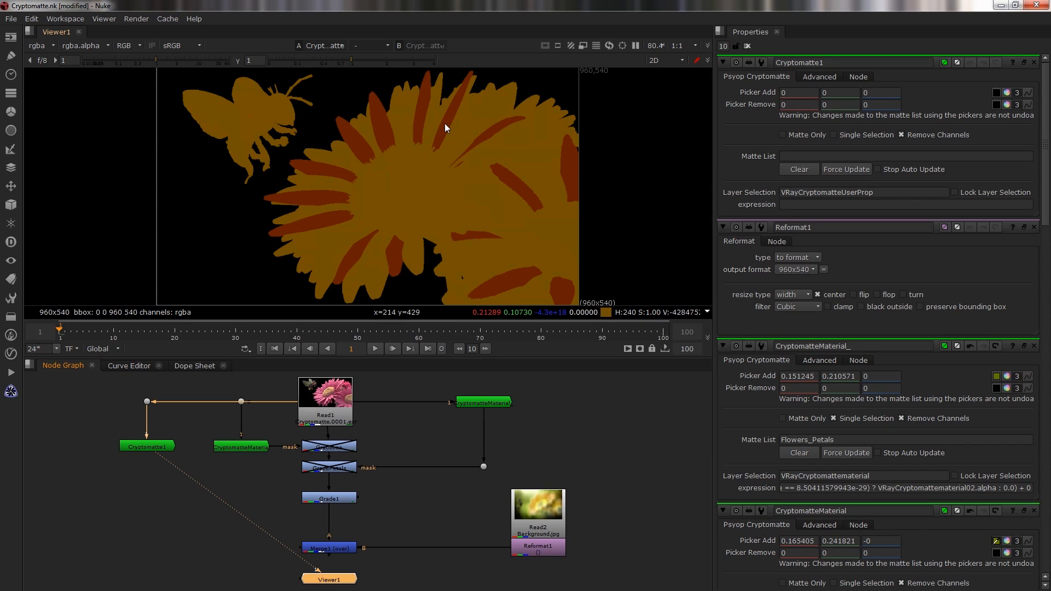
{"action": "left_click", "coordinate": [996, 93]}
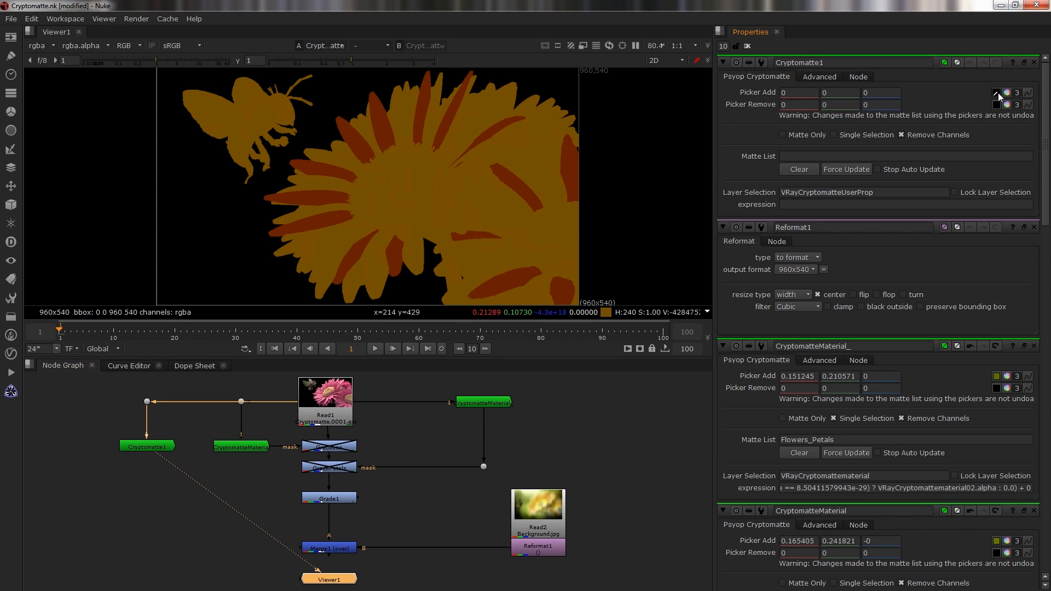
{"action": "left_click", "coordinate": [464, 127], "text": "ctrl"}
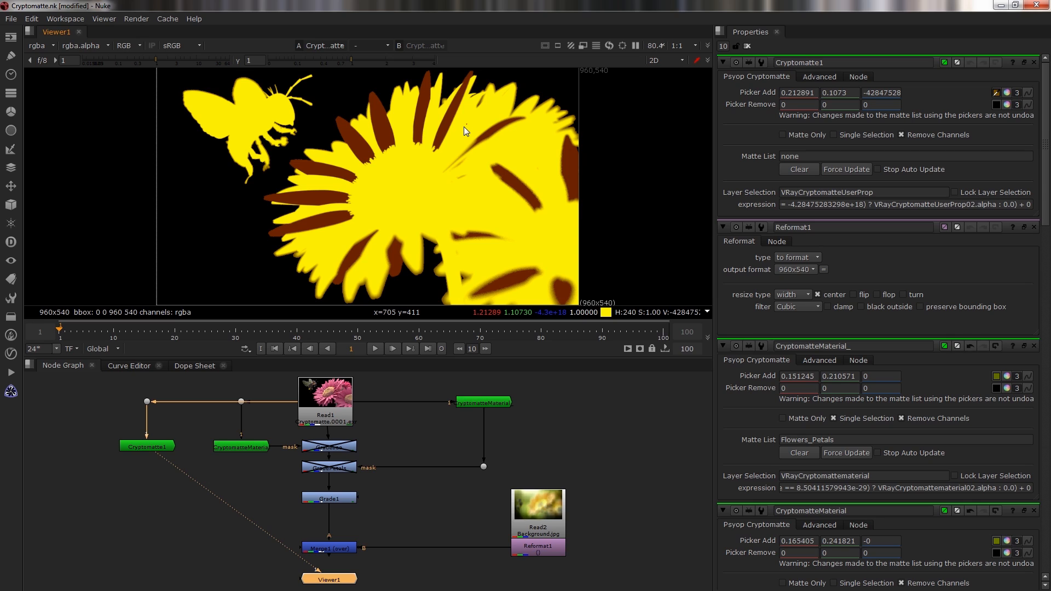
{"action": "left_click", "coordinate": [386, 137], "text": "ctrl"}
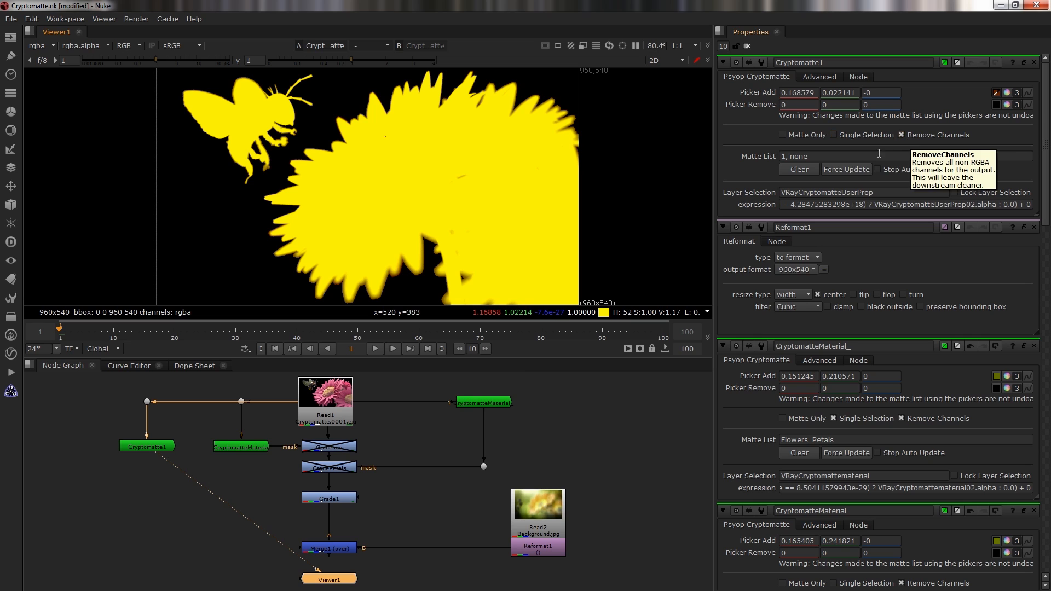
{"action": "left_click", "coordinate": [806, 173]}
Enable Single Selection and pick the user-property petal matte in the viewer.
{"action": "left_click", "coordinate": [833, 135]}
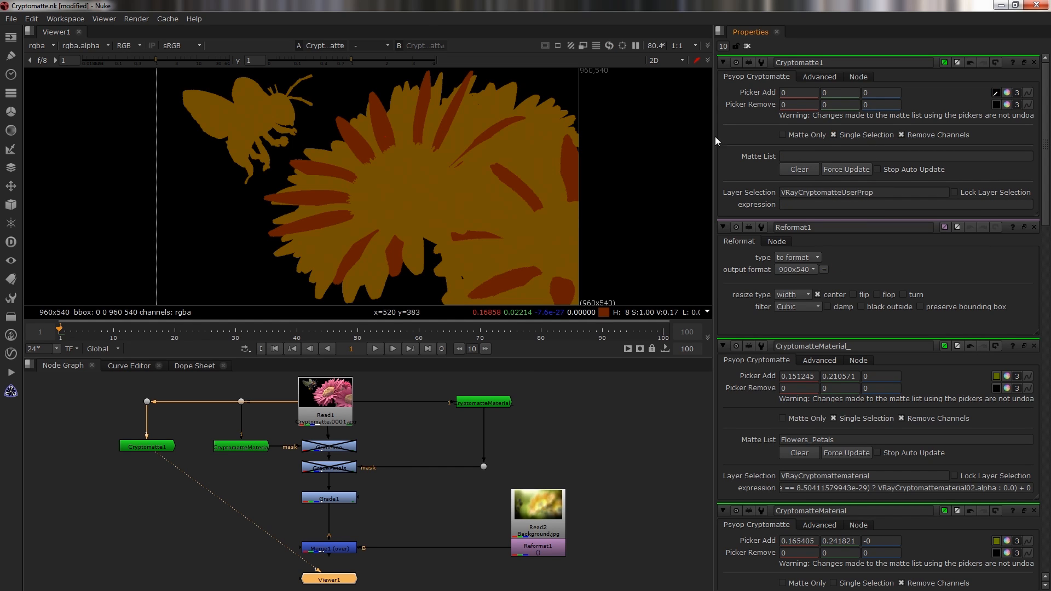
{"action": "left_click", "coordinate": [442, 132], "text": "ctrl"}
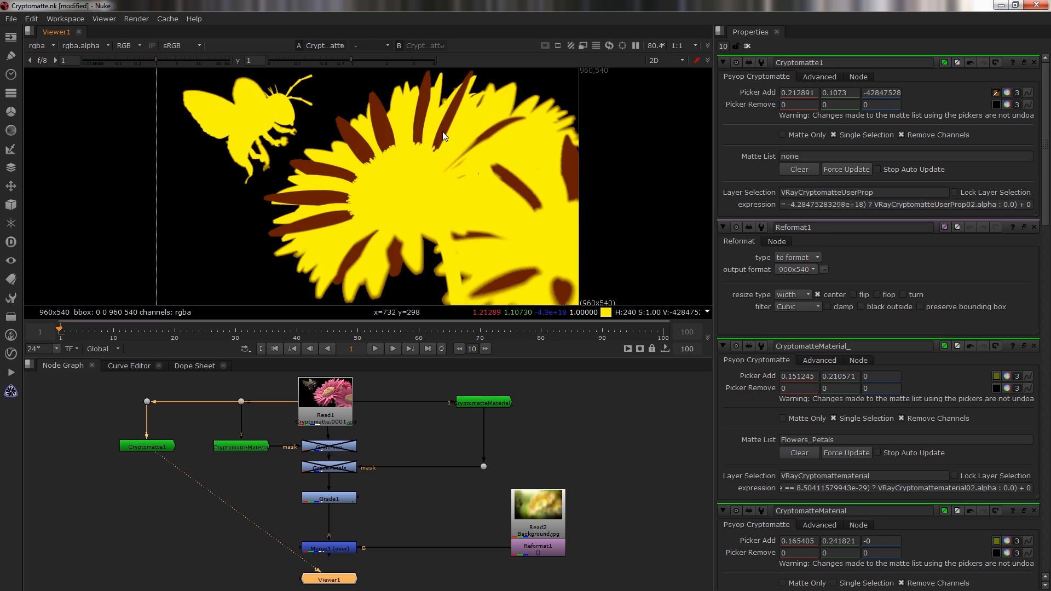
{"action": "left_click", "coordinate": [443, 132], "text": "ctrl"}
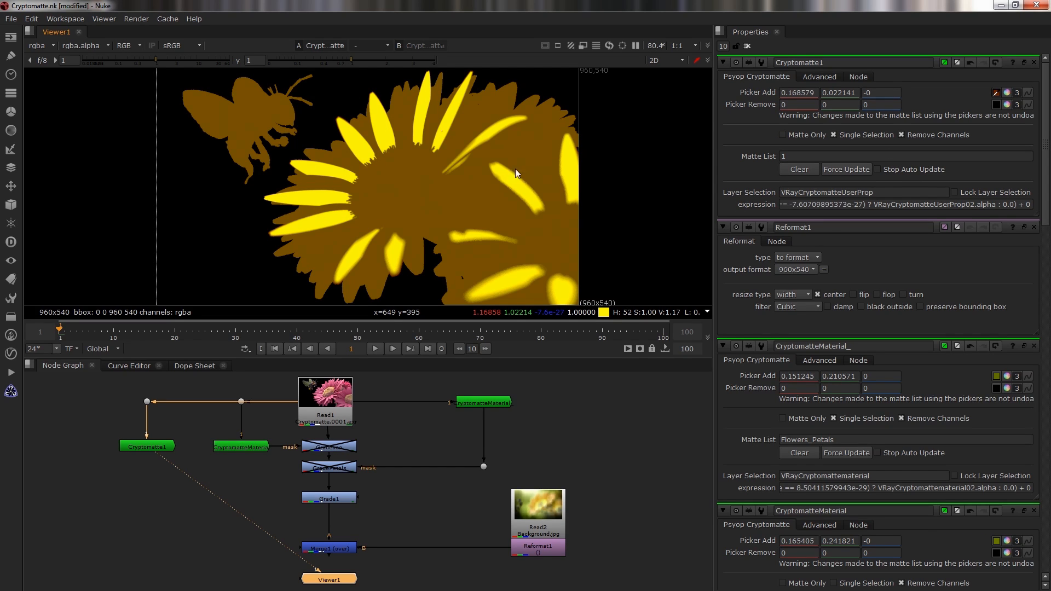
Preview the petal matte alone by toggling Matte Only on and off, then deselect the node.
{"action": "left_click", "coordinate": [795, 136]}
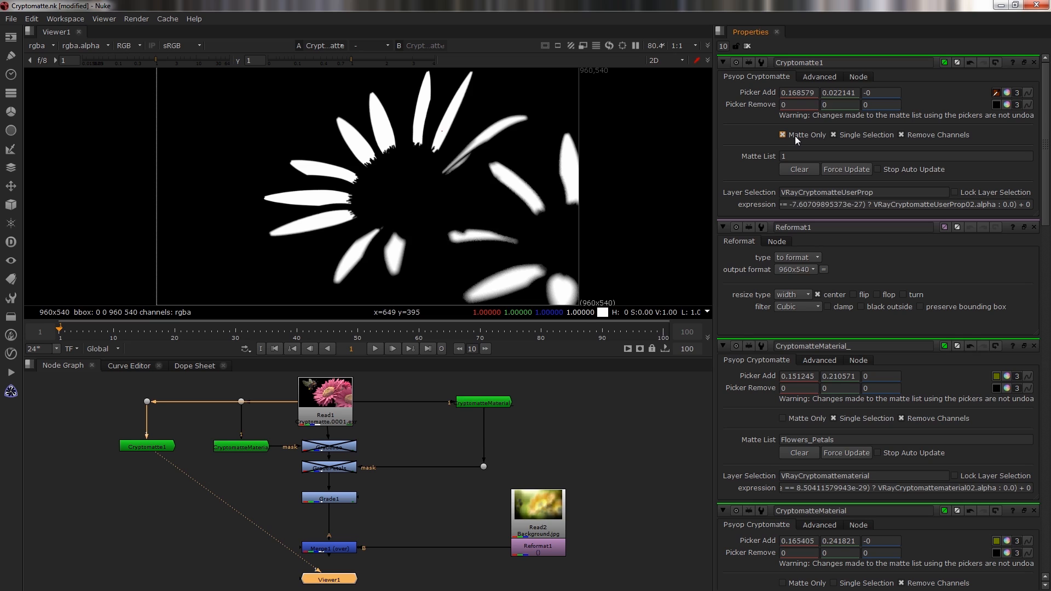
{"action": "left_click", "coordinate": [794, 136]}
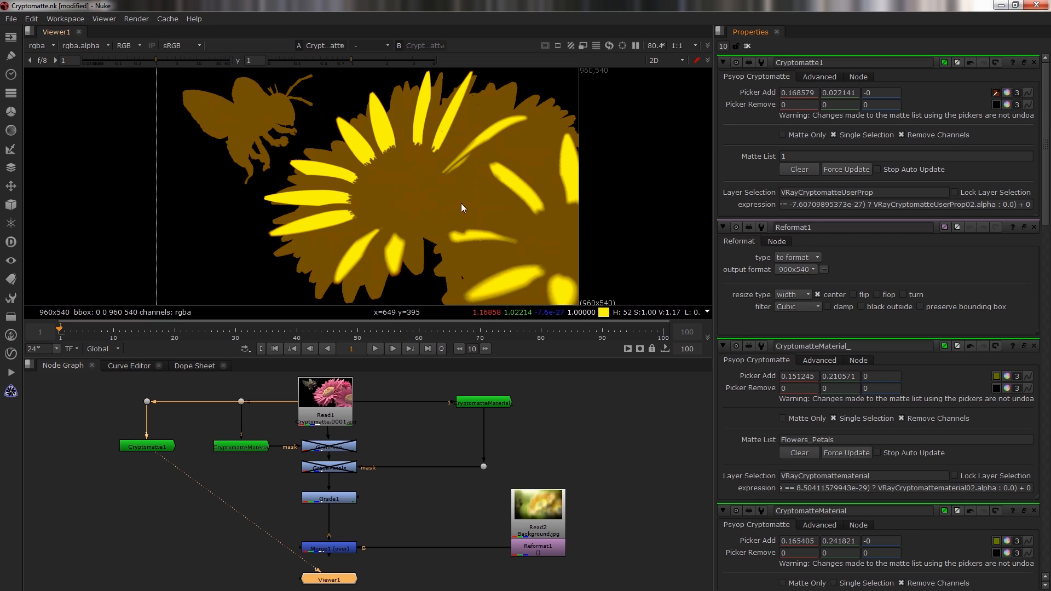
{"action": "left_click", "coordinate": [142, 557]}
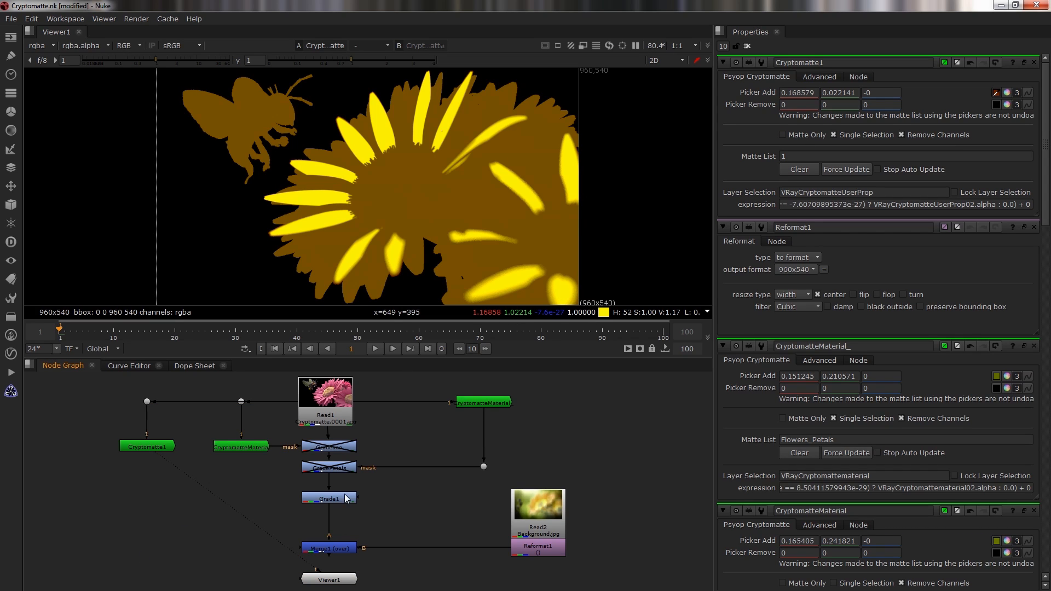
Connect the Cryptomatte1 petal matte to the Grade node's mask input and view the merged composite.
{"action": "left_click_drag", "start_coordinate": [358, 499], "coordinate": [137, 448]}
{"action": "left_click_drag", "start_coordinate": [232, 471], "coordinate": [151, 496], "text": "ctrl"}
{"action": "left_click", "coordinate": [333, 545]}
{"action": "key", "text": "1"}
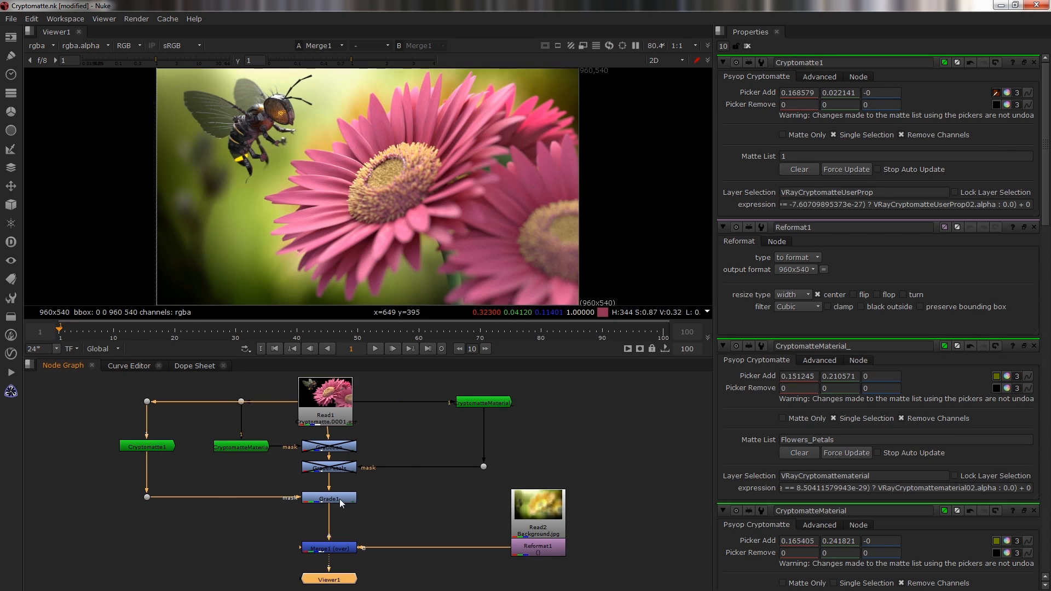
Open the Grade node and tint its multiply color to about 1, 0.746, 0 with the color wheel.
{"action": "double_click", "coordinate": [336, 498]}
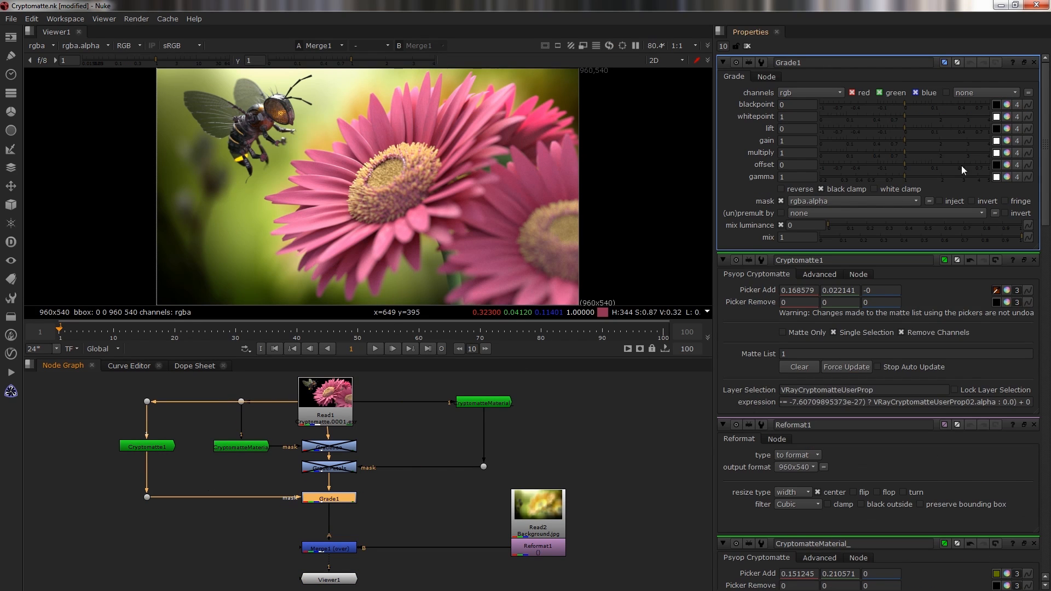
{"action": "left_click", "coordinate": [1007, 153]}
{"action": "left_click_drag", "start_coordinate": [756, 188], "coordinate": [765, 170]}
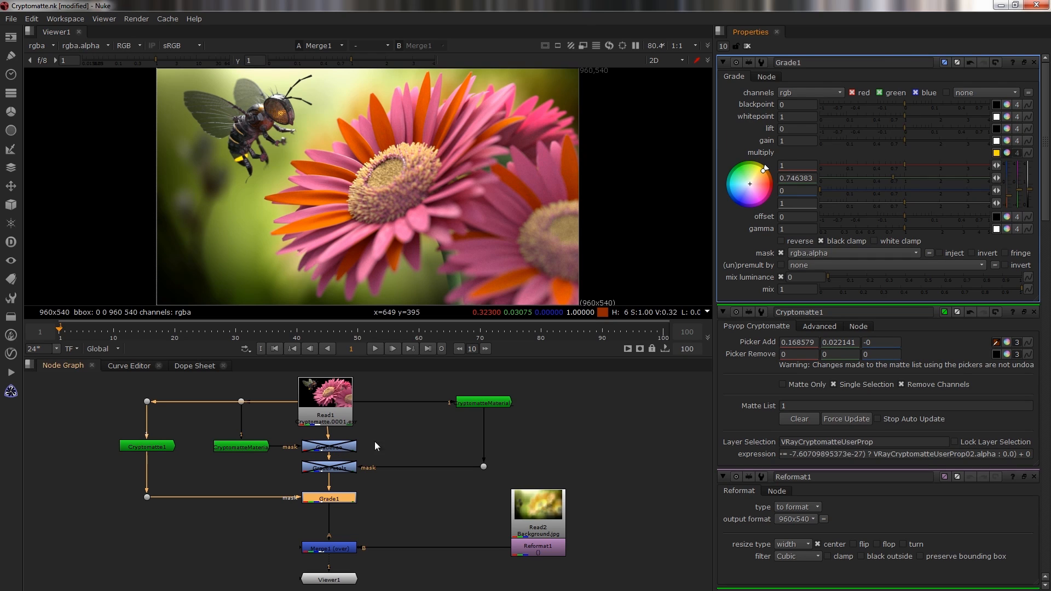
Inspect the CryptomatteMaterial nodes' outputs in the viewer, then return to the merged composite.
{"action": "middle_click_drag", "start_coordinate": [375, 442], "coordinate": [381, 478]}
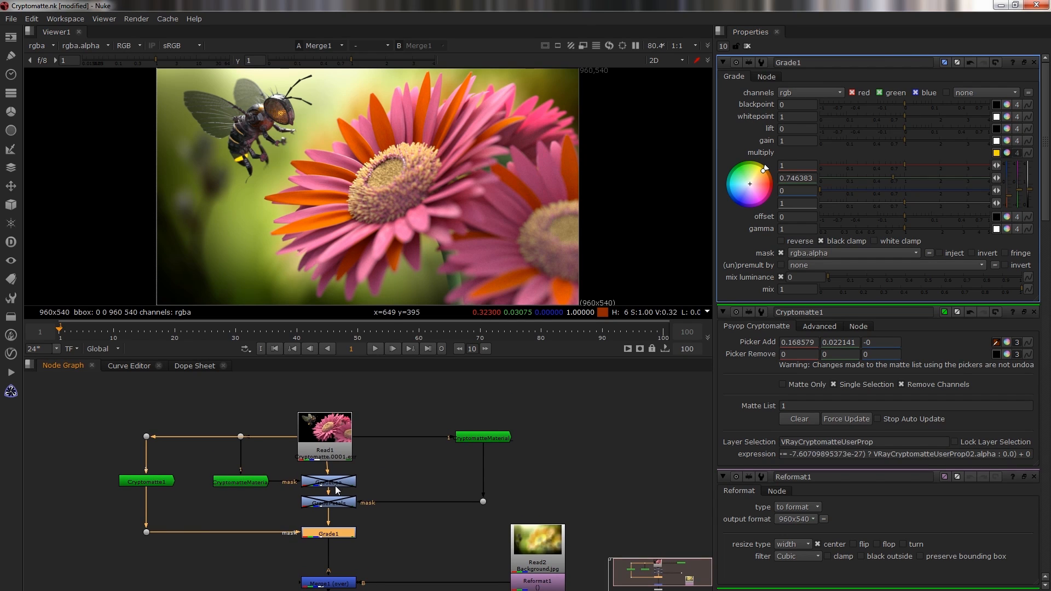
{"action": "left_click", "coordinate": [485, 438]}
{"action": "key", "text": "1"}
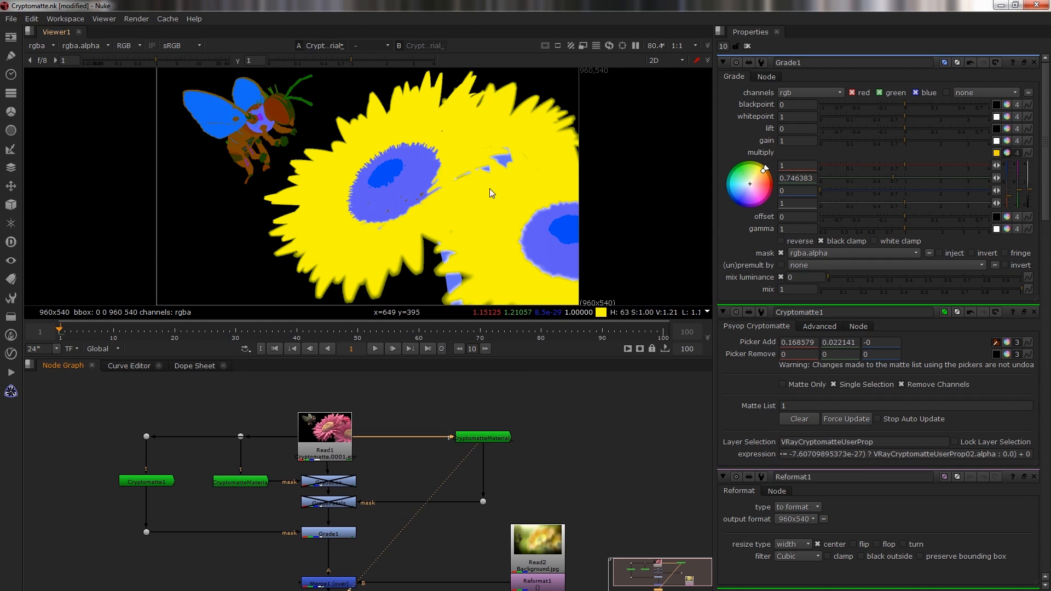
{"action": "left_click", "coordinate": [245, 484]}
{"action": "key", "text": "1"}
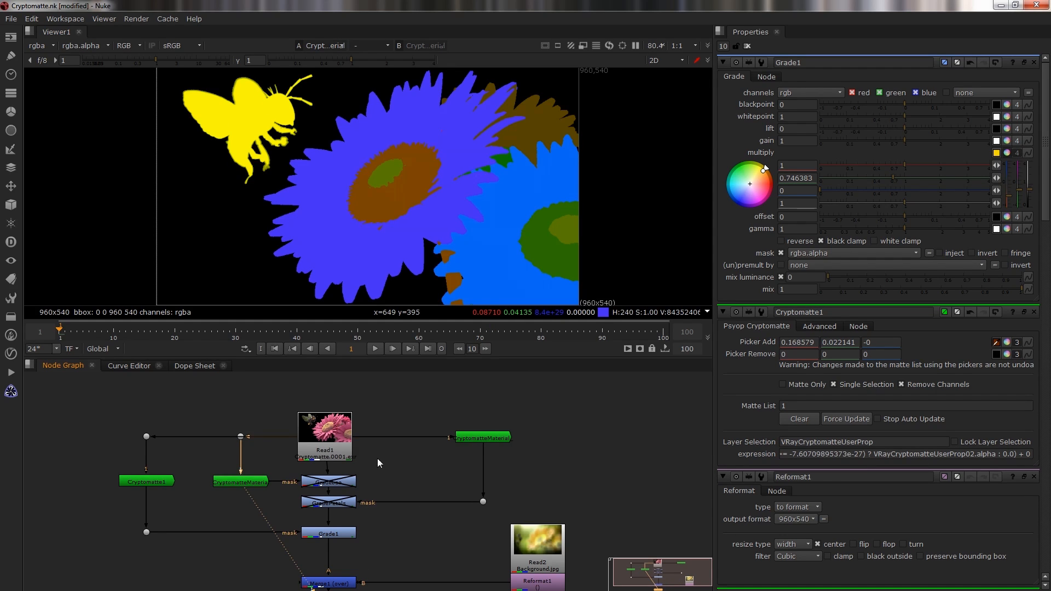
{"action": "left_click", "coordinate": [337, 488]}
{"action": "left_click", "coordinate": [342, 581]}
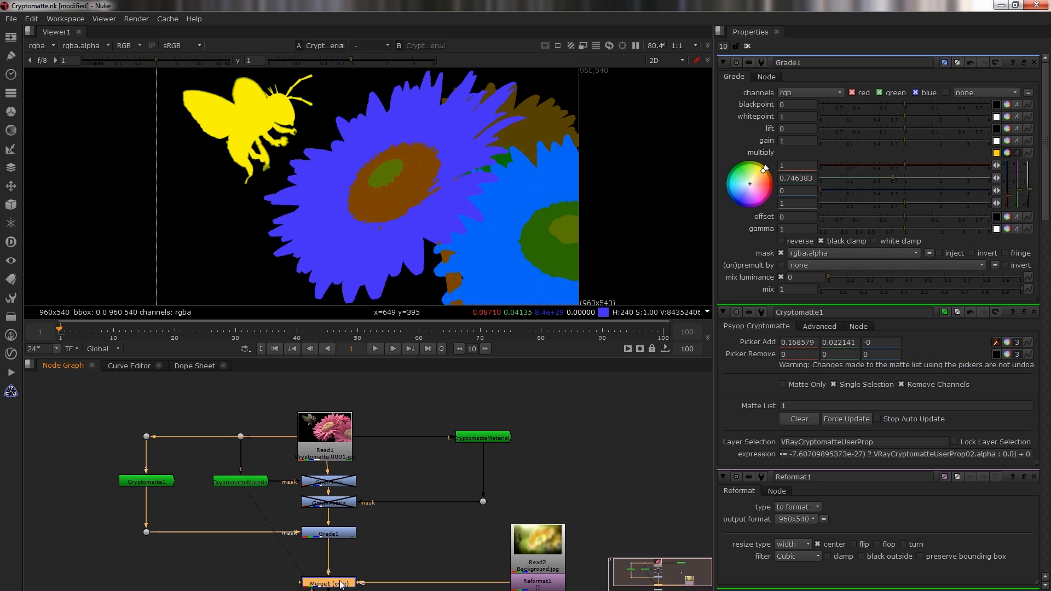
{"action": "key", "text": "1"}
Enable the Gradebee and GradePetals grade nodes so their color corrections apply.
{"action": "left_click", "coordinate": [320, 487]}
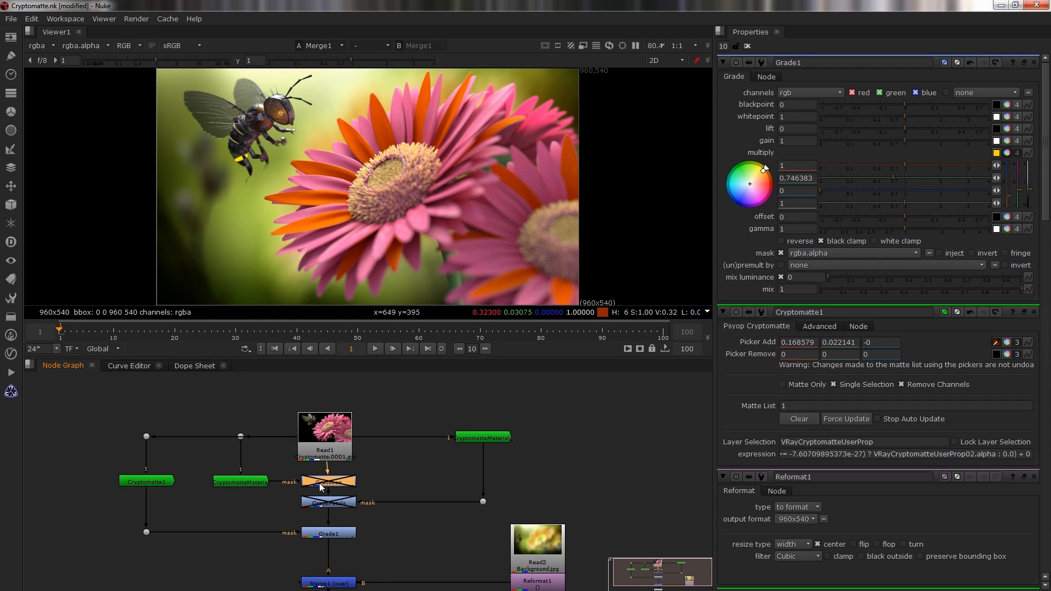
{"action": "key", "text": "d"}
{"action": "key", "text": "d"}
{"action": "key", "text": "d"}
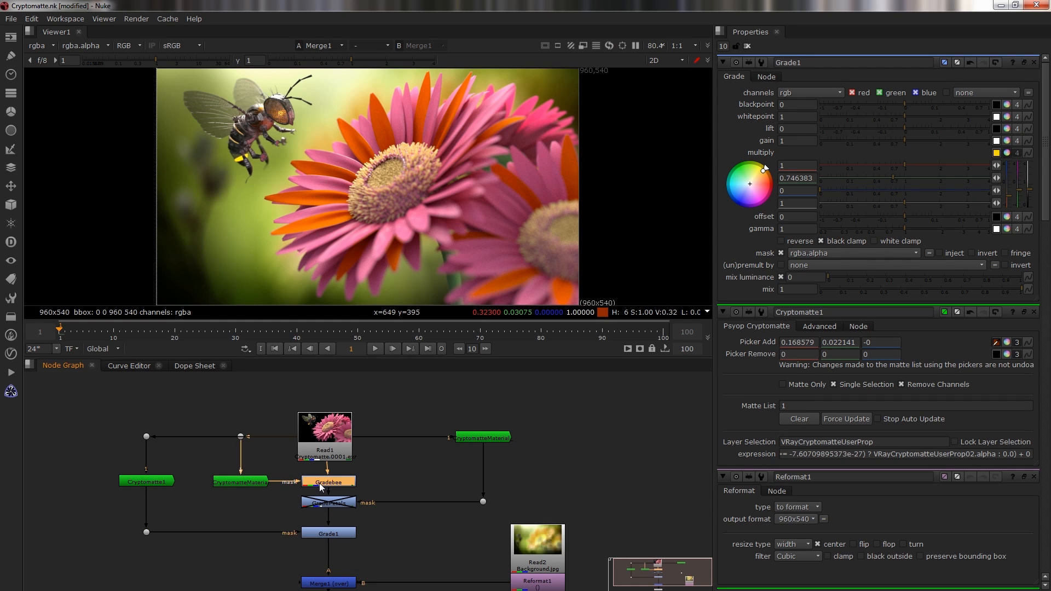
{"action": "left_click", "coordinate": [326, 504]}
{"action": "key", "text": "d"}
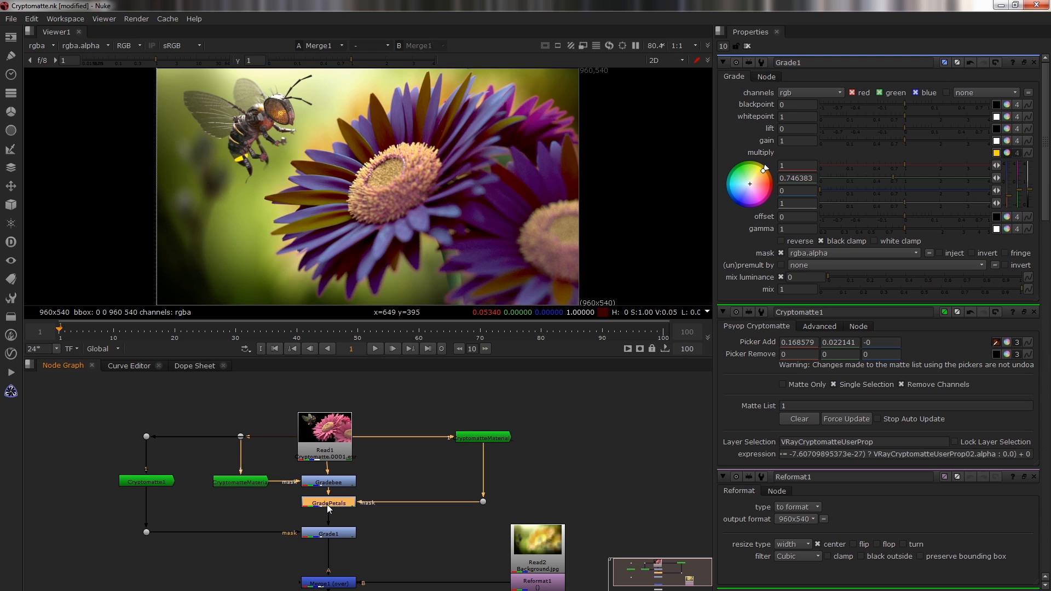
Change Grade1's multiply color to about 0, 1, 0.99 with the color wheel.
{"action": "left_click", "coordinate": [325, 535]}
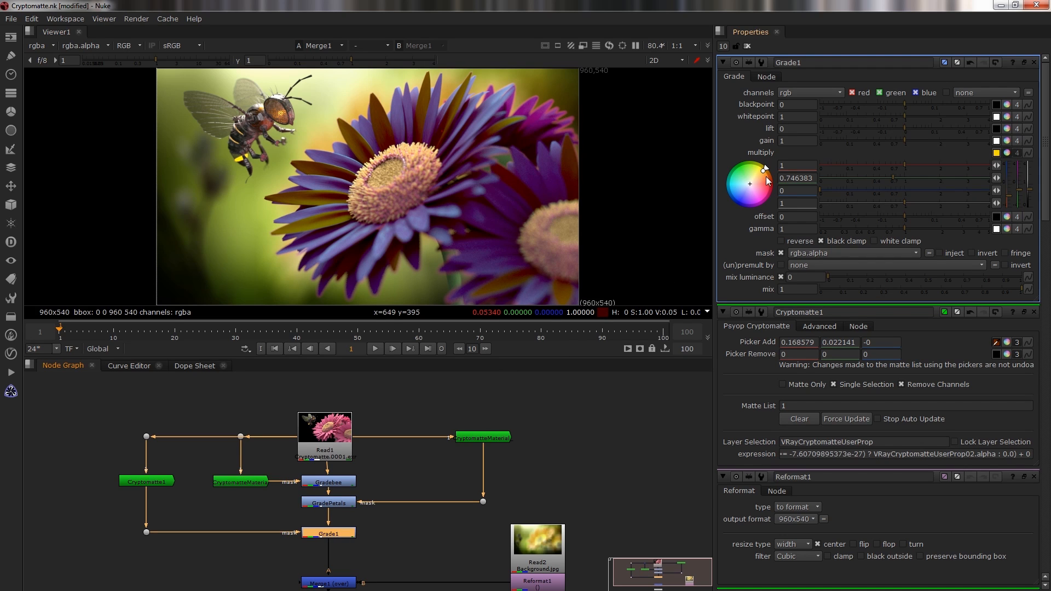
{"action": "left_click_drag", "start_coordinate": [764, 170], "coordinate": [719, 184]}
{"action": "middle_click_drag", "start_coordinate": [560, 471], "coordinate": [561, 455]}
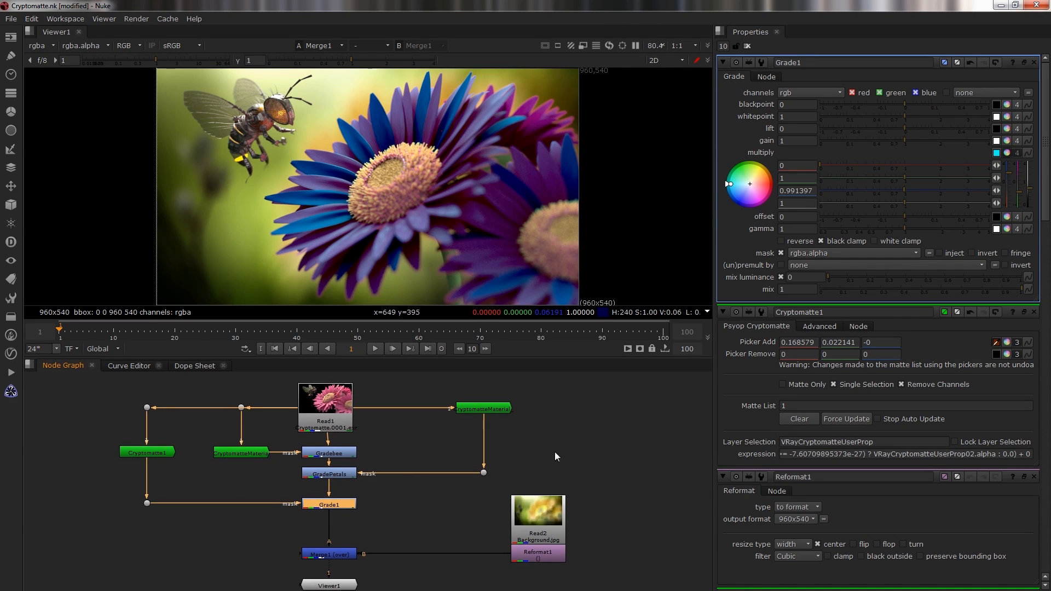
{"action": "scroll", "coordinate": [496, 501], "scroll_direction": "down", "scroll_amount": 2}
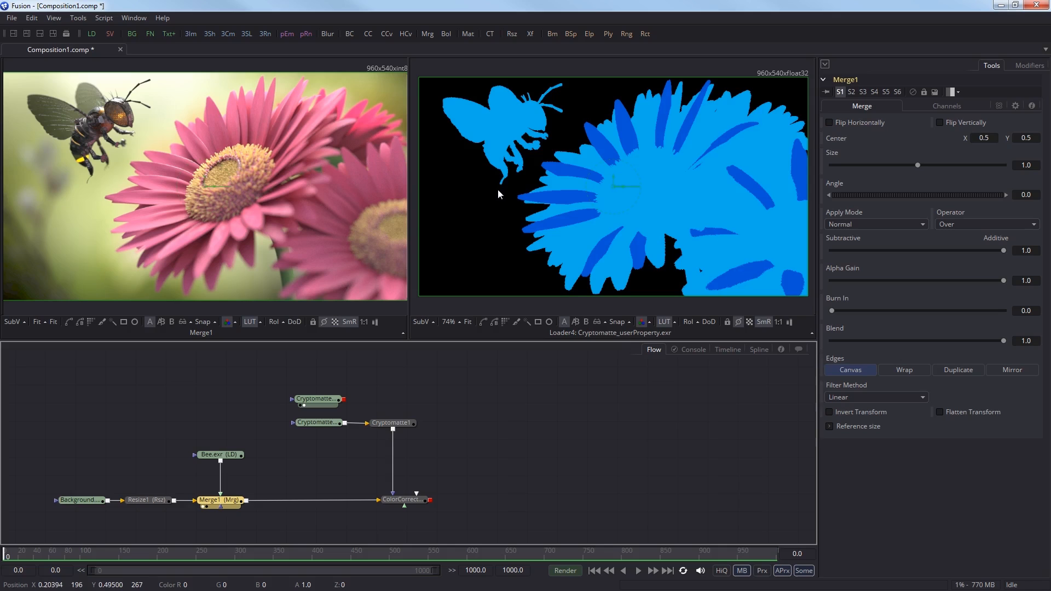
Switch to Fusion, add a Cryptomatte tool fed by the user-property Cryptomatte loader and view it in the second viewer.
{"action": "left_click", "coordinate": [392, 392]}
{"action": "right_click", "coordinate": [393, 386]}
{"action": "mouse_move", "coordinate": [449, 180]}
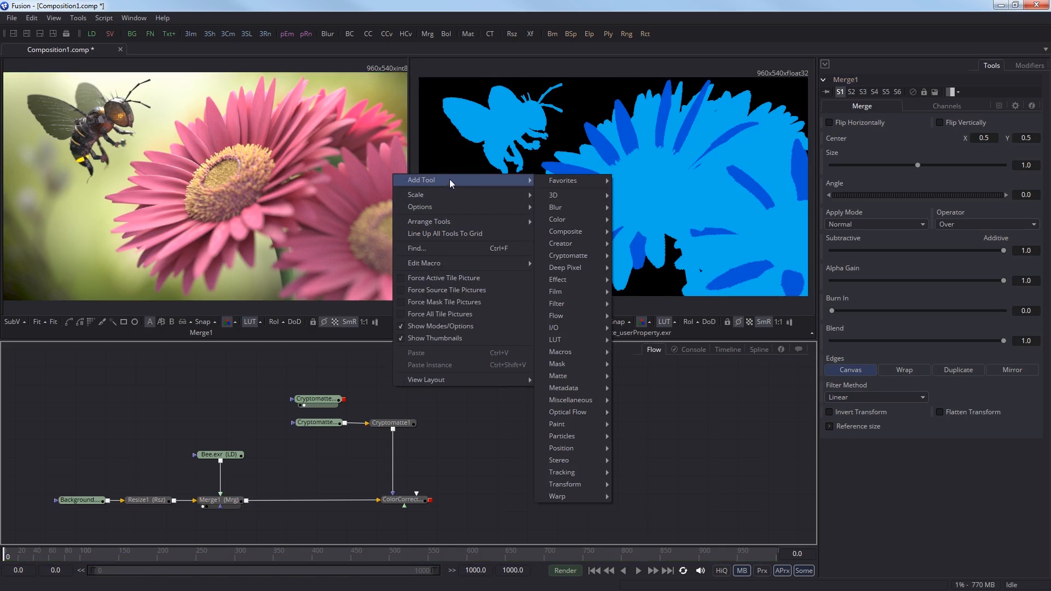
{"action": "mouse_move", "coordinate": [570, 255]}
{"action": "left_click", "coordinate": [630, 256]}
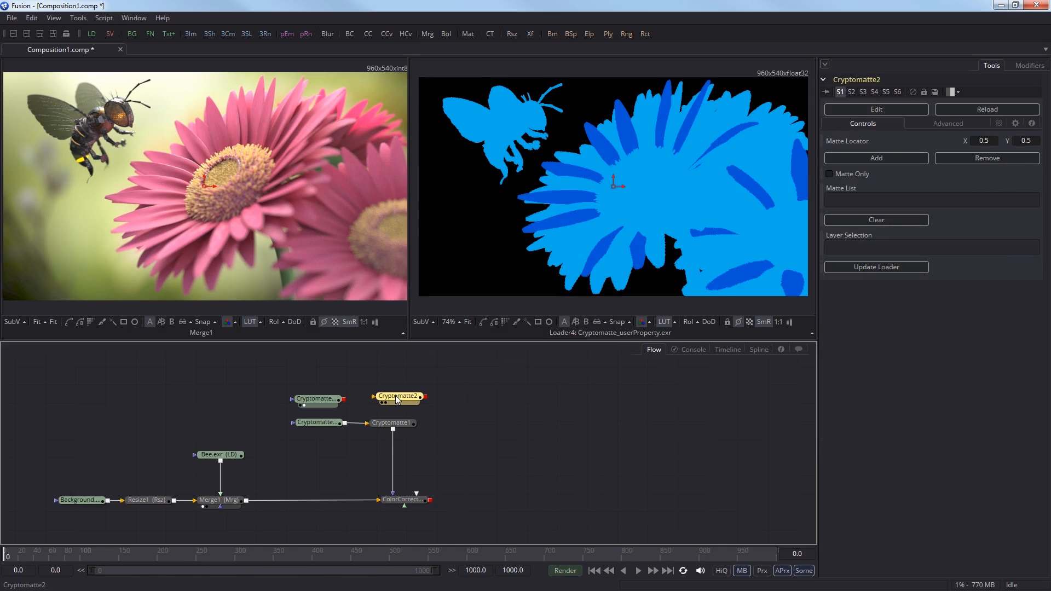
{"action": "left_click_drag", "start_coordinate": [395, 396], "coordinate": [395, 404]}
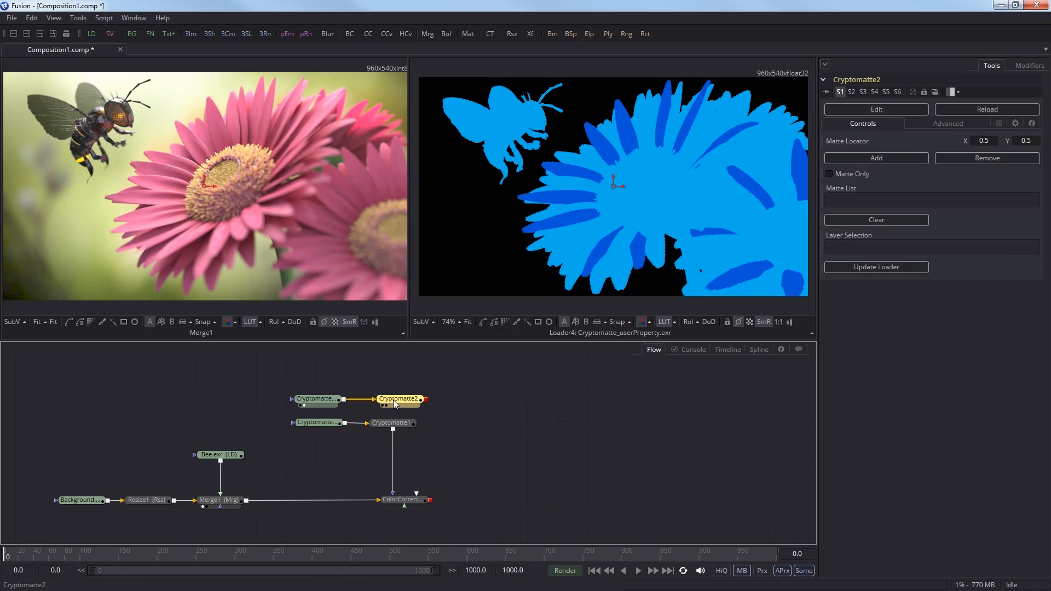
{"action": "key", "text": "2"}
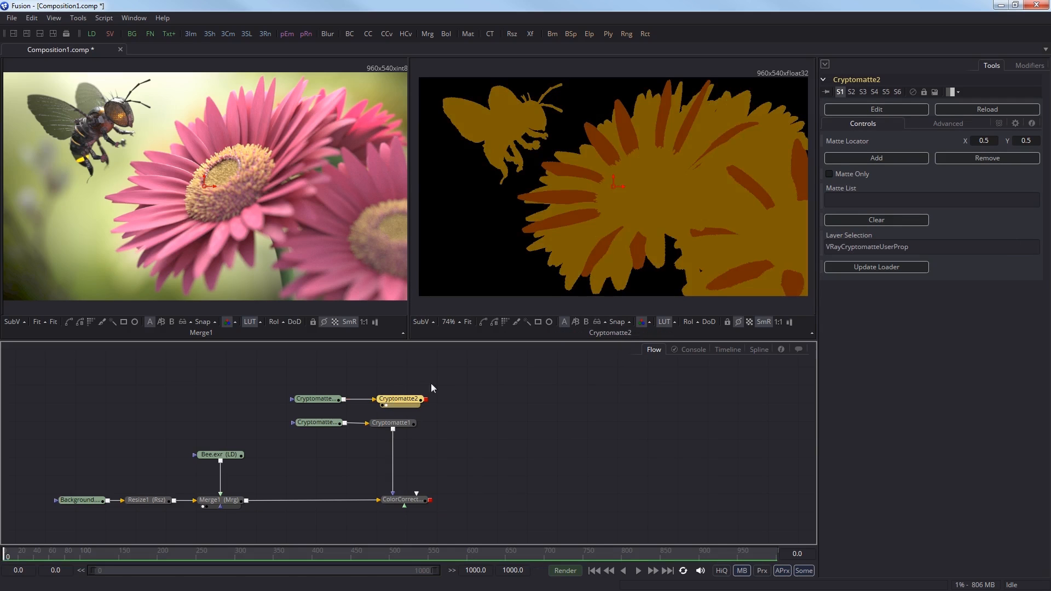
Move the matte locator onto a petal and add it to the matte list.
{"action": "left_click_drag", "start_coordinate": [615, 187], "coordinate": [600, 144]}
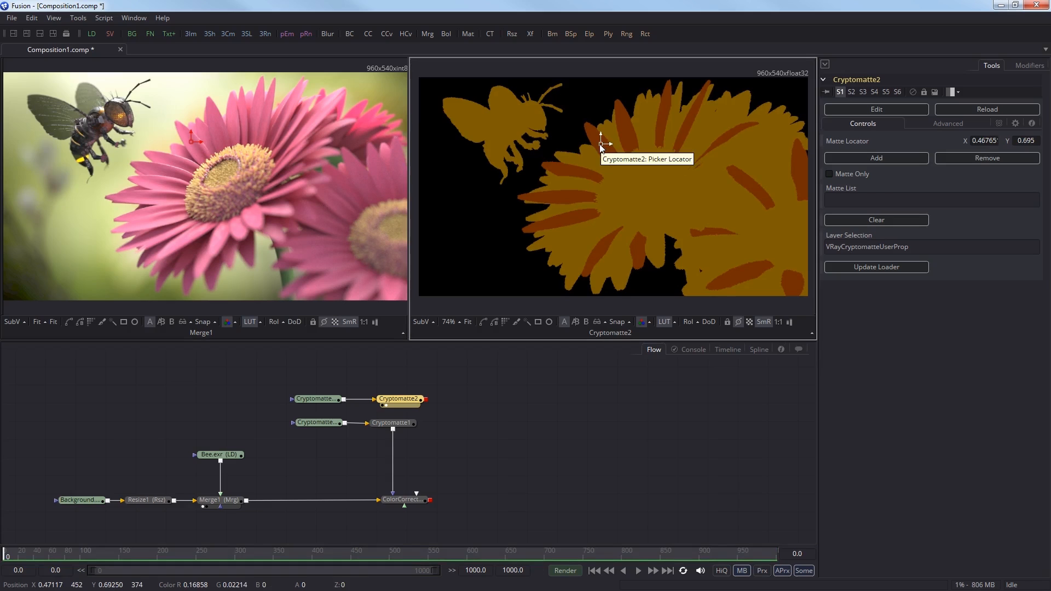
{"action": "left_click", "coordinate": [860, 158]}
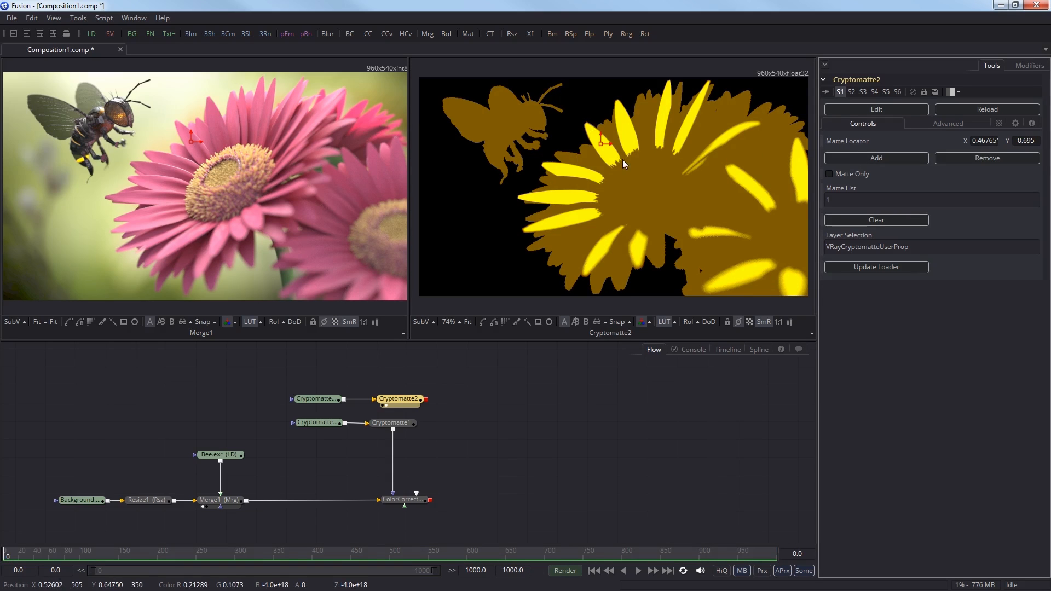
Move the locator onto the bee, add its matte, then remove it again.
{"action": "left_click_drag", "start_coordinate": [602, 142], "coordinate": [524, 118]}
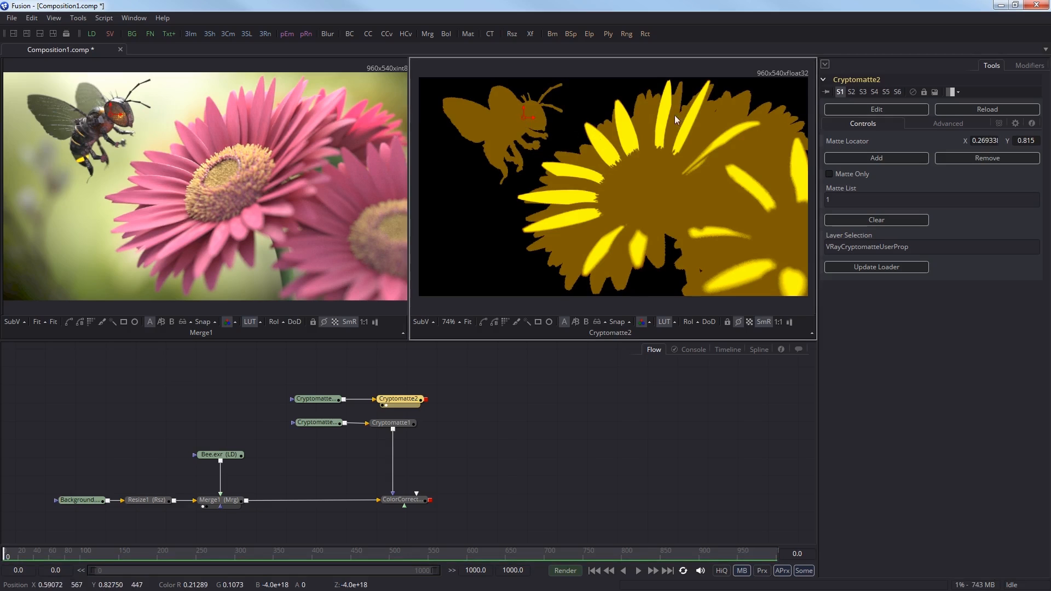
{"action": "left_click", "coordinate": [841, 158]}
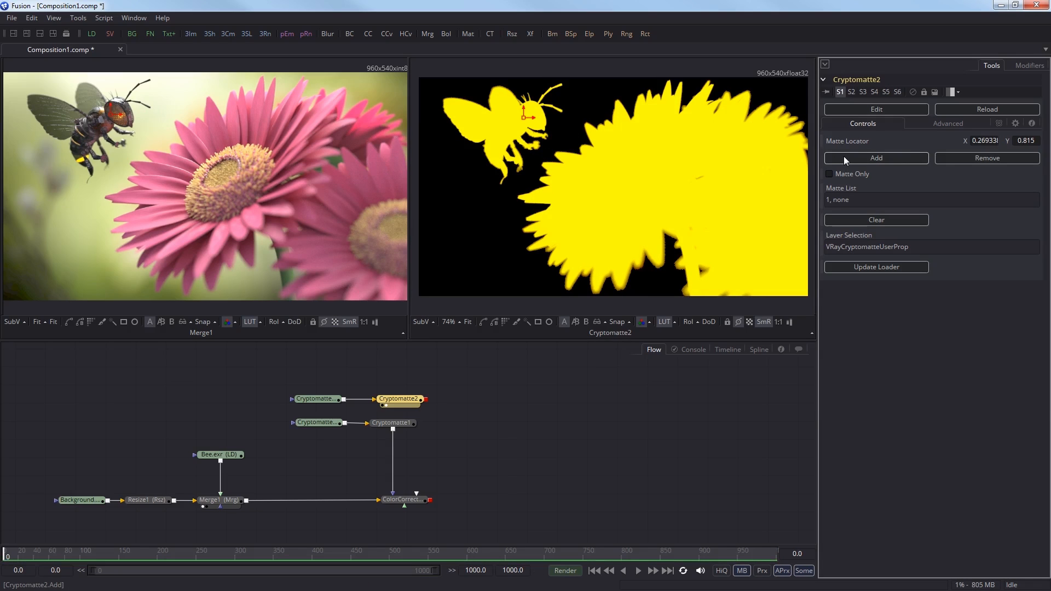
{"action": "left_click", "coordinate": [957, 160]}
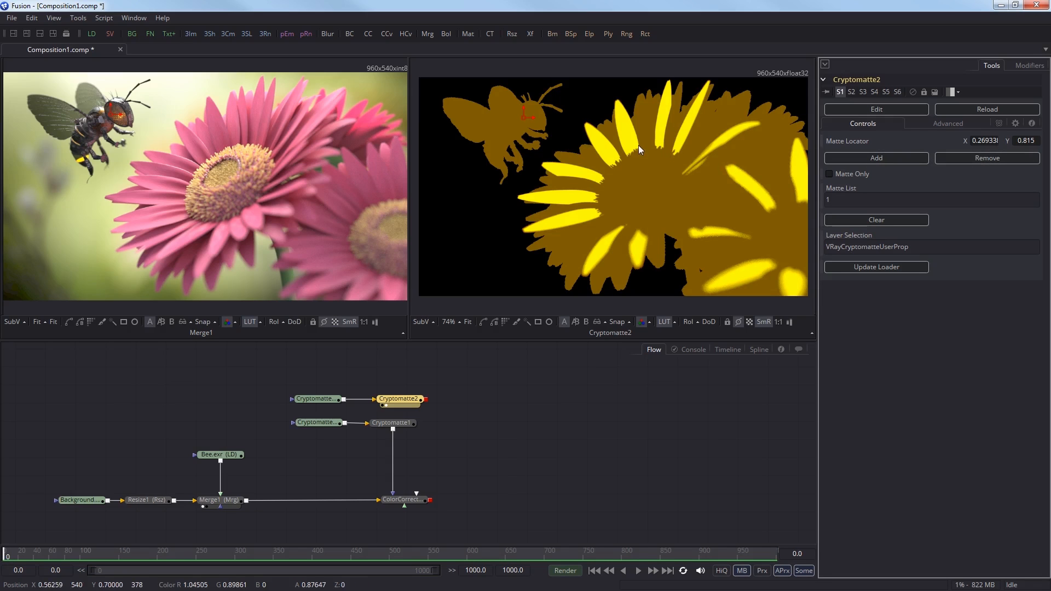
Enable Matte Only to preview the petal matte and move the Cryptomatte2 tool aside.
{"action": "left_click", "coordinate": [839, 173]}
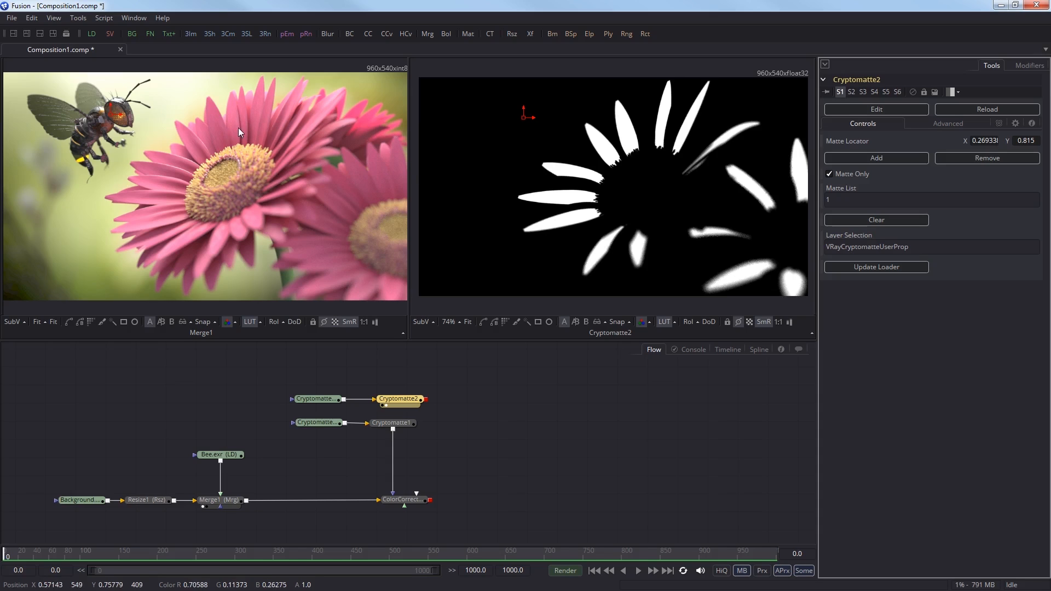
{"action": "left_click_drag", "start_coordinate": [400, 403], "coordinate": [478, 401]}
{"action": "left_click", "coordinate": [513, 448]}
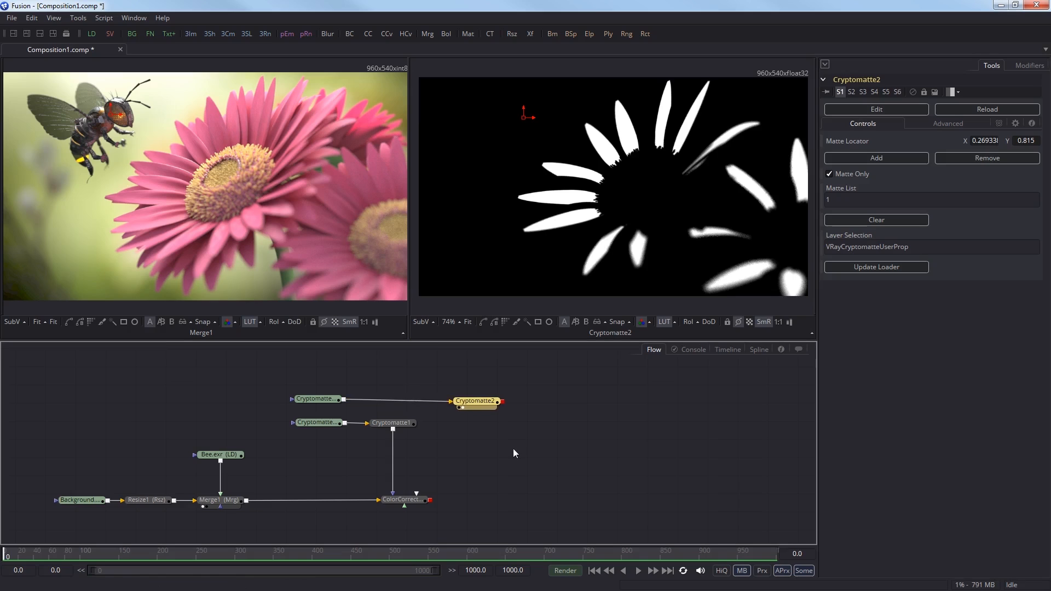
Add a Color Corrector after the existing one, mask it with the Cryptomatte2 matte, and shift its master hue to about -0.21.
{"action": "left_click", "coordinate": [368, 34]}
{"action": "left_click_drag", "start_coordinate": [512, 448], "coordinate": [435, 505]}
{"action": "left_click_drag", "start_coordinate": [499, 501], "coordinate": [490, 400]}
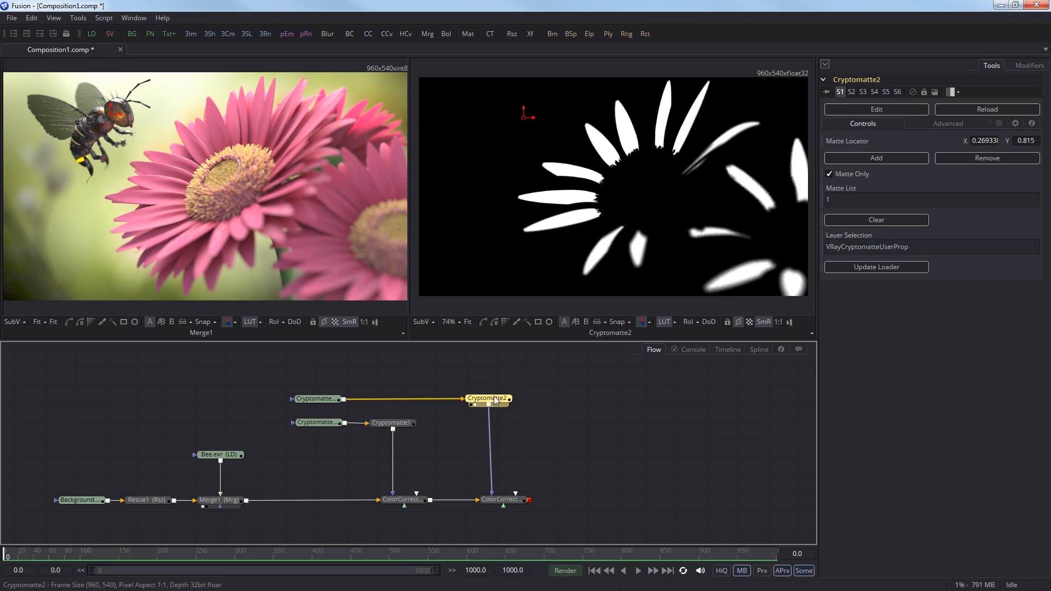
{"action": "left_click", "coordinate": [501, 500]}
{"action": "key", "text": "2"}
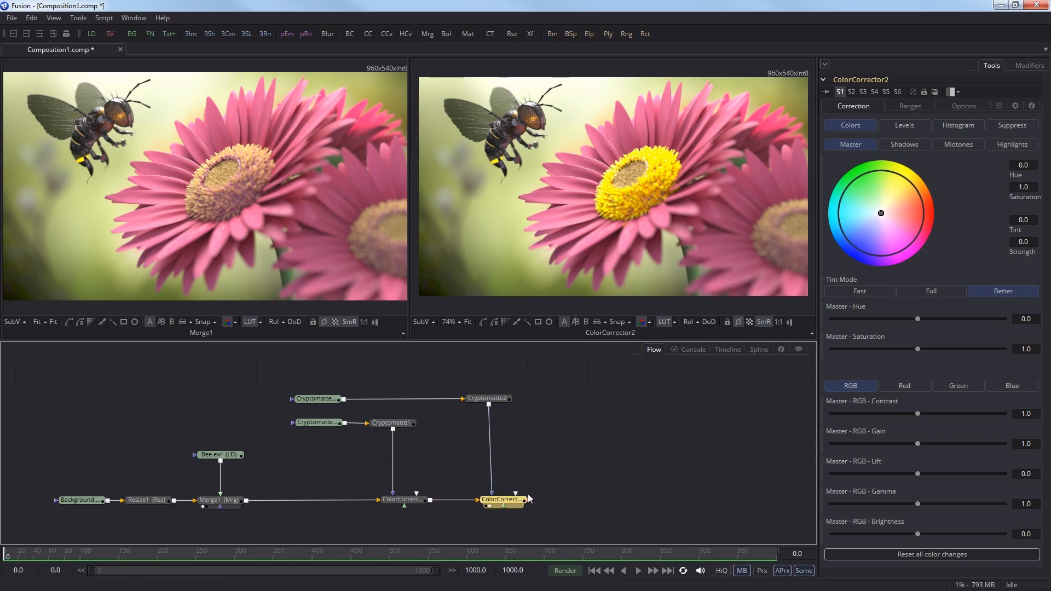
{"action": "left_click_drag", "start_coordinate": [918, 318], "coordinate": [900, 315]}
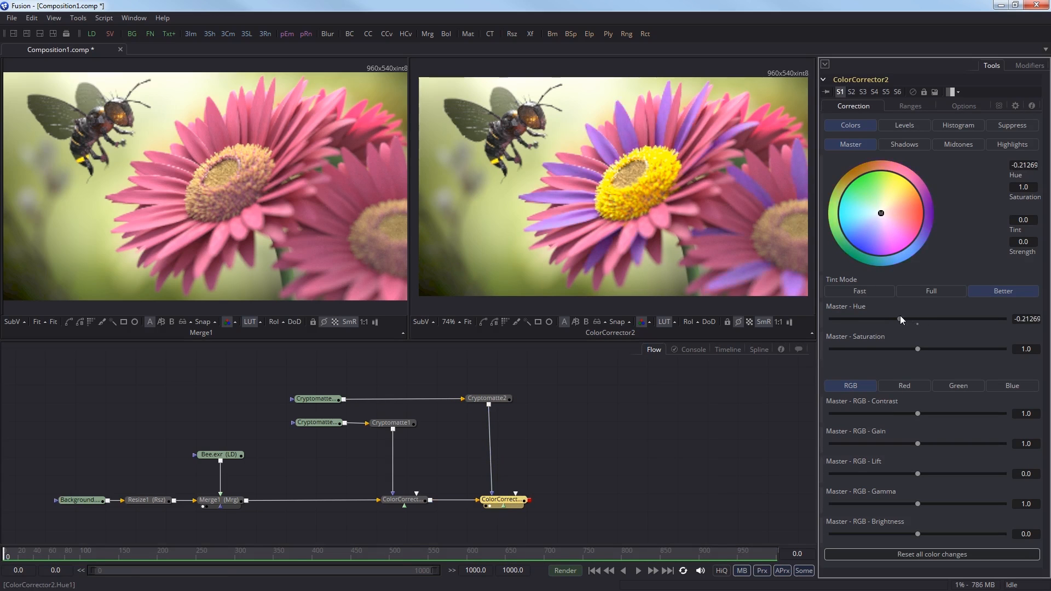